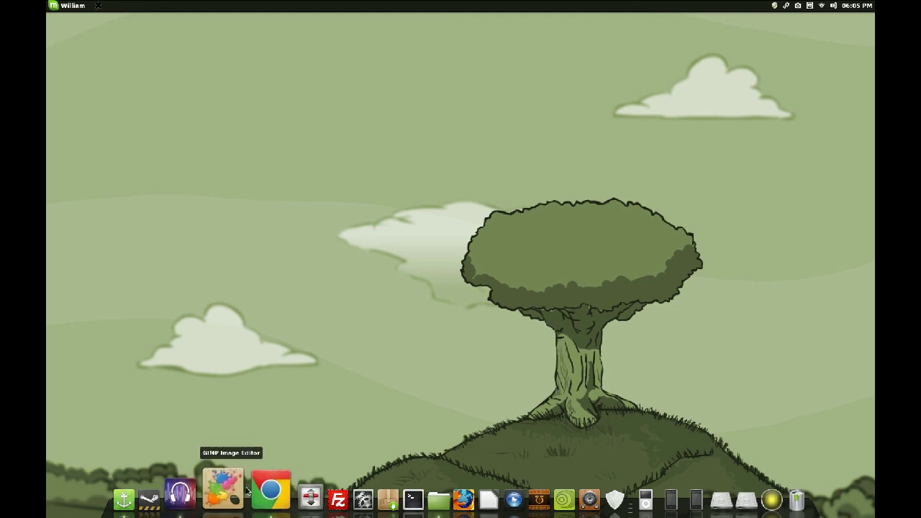
Step: Go from the Audacity search result to its 2.0.3 download page, then minimize Chrome
click(264, 492)
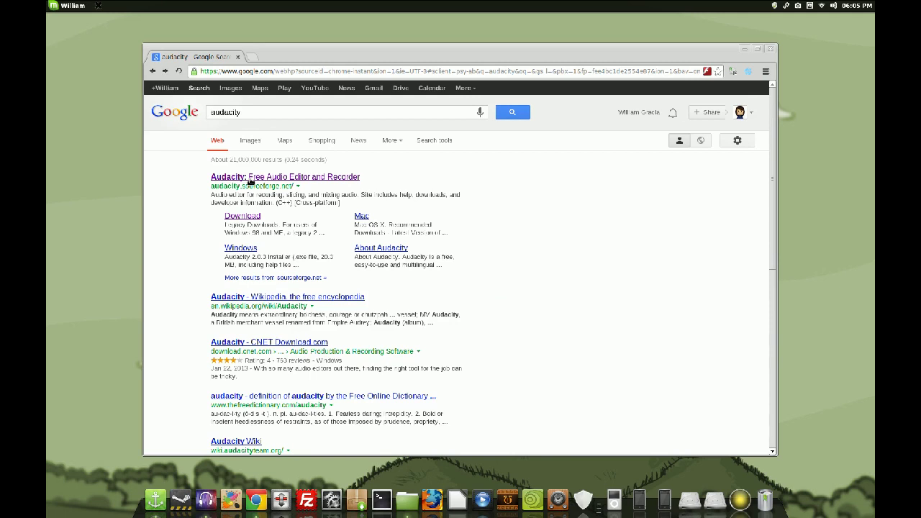
drag(245, 113, 185, 114)
click(258, 178)
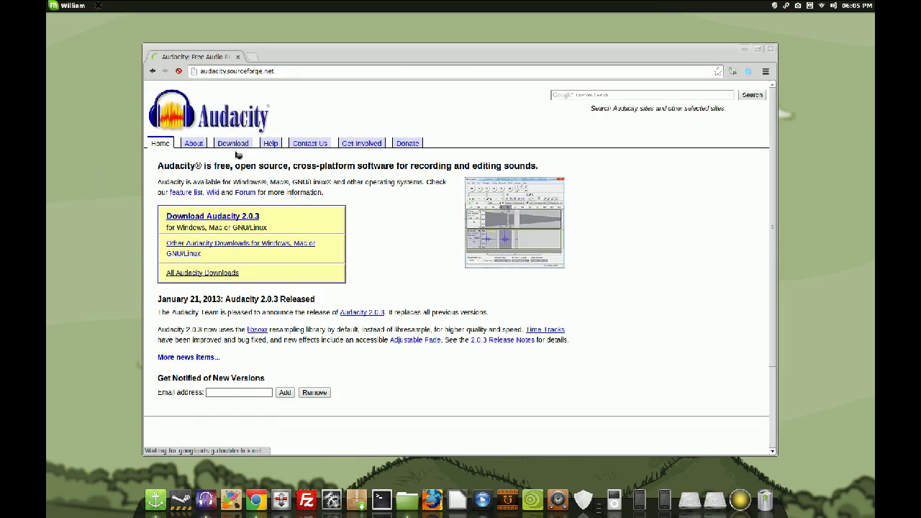
click(235, 224)
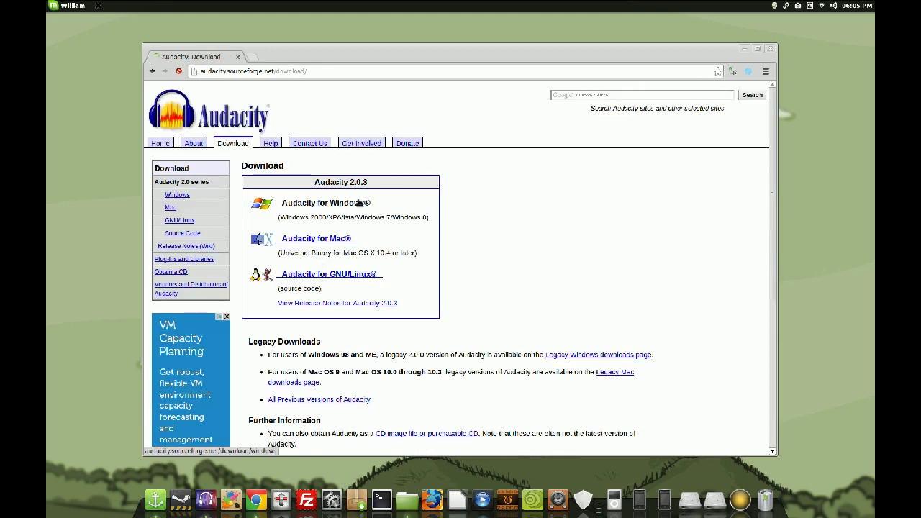
click(770, 48)
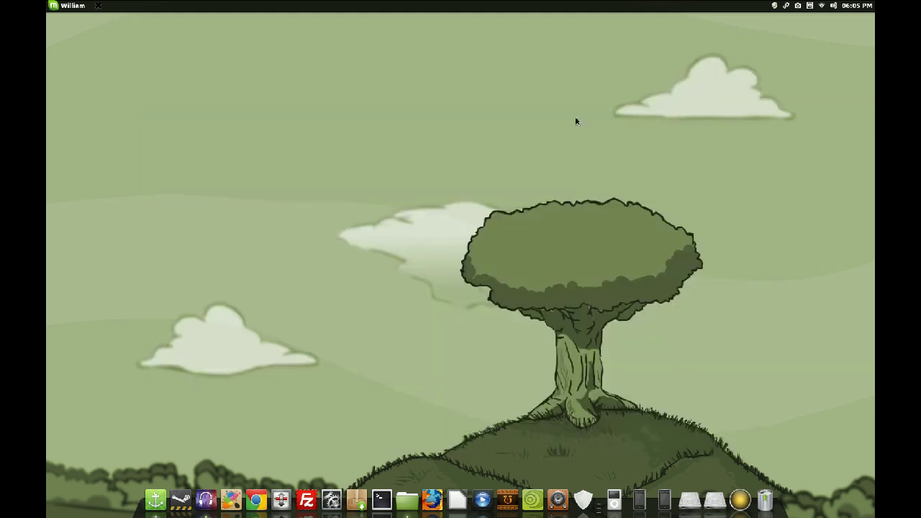
Step: Restore the Audacity recording window, move it right, then maximize and restore it
click(203, 491)
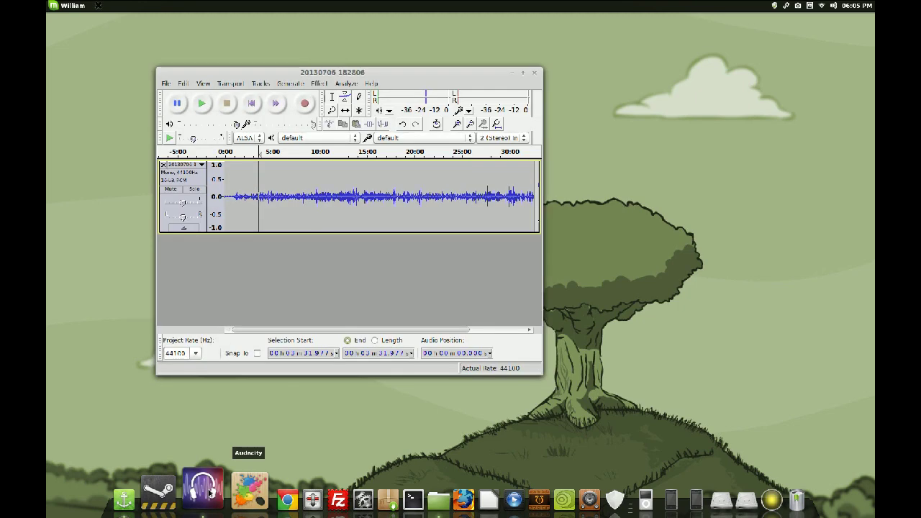
drag(431, 74, 640, 114)
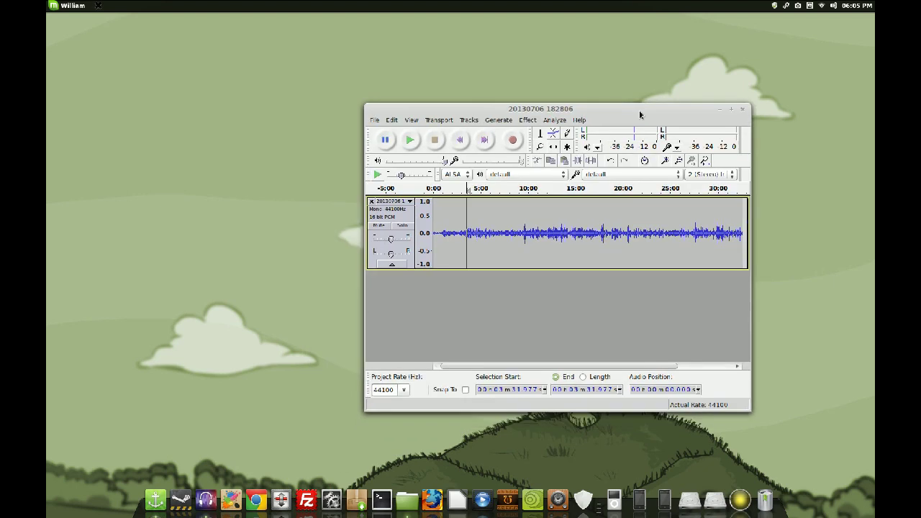
double_click(578, 108)
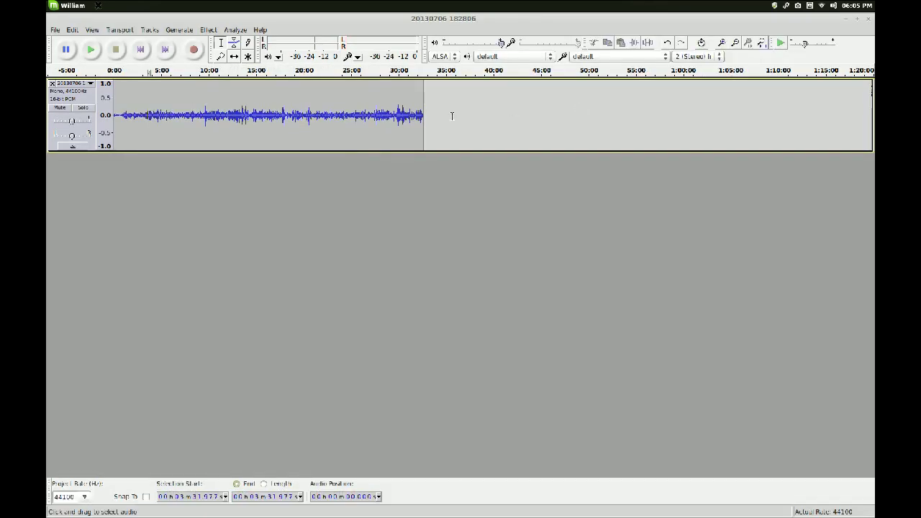
double_click(312, 28)
Step: Open a new empty Audacity project with Ctrl+N
click(243, 103)
key(Escape)
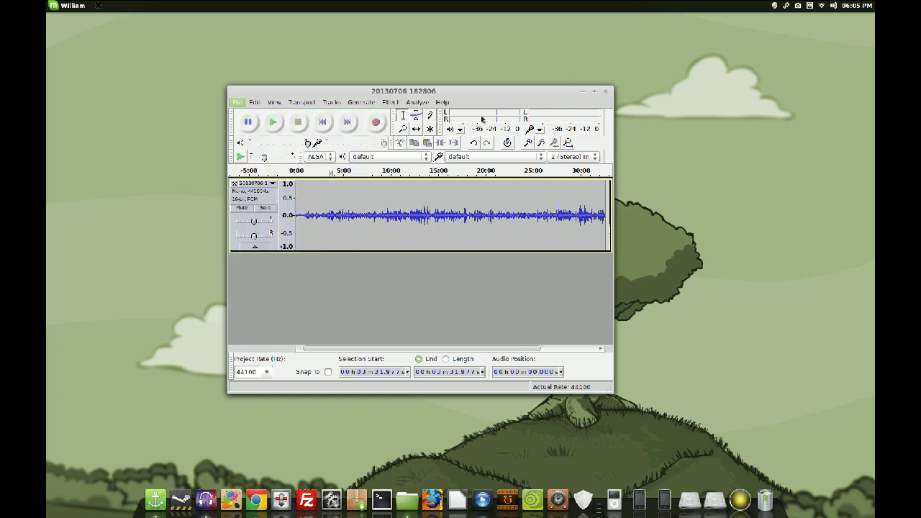
key(ctrl+n)
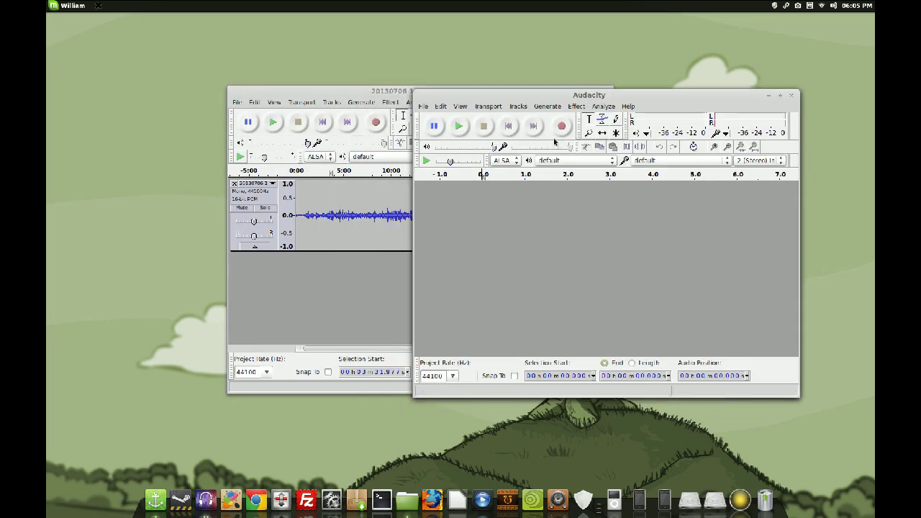
Step: Record a short test clip in the new project and select it
click(563, 127)
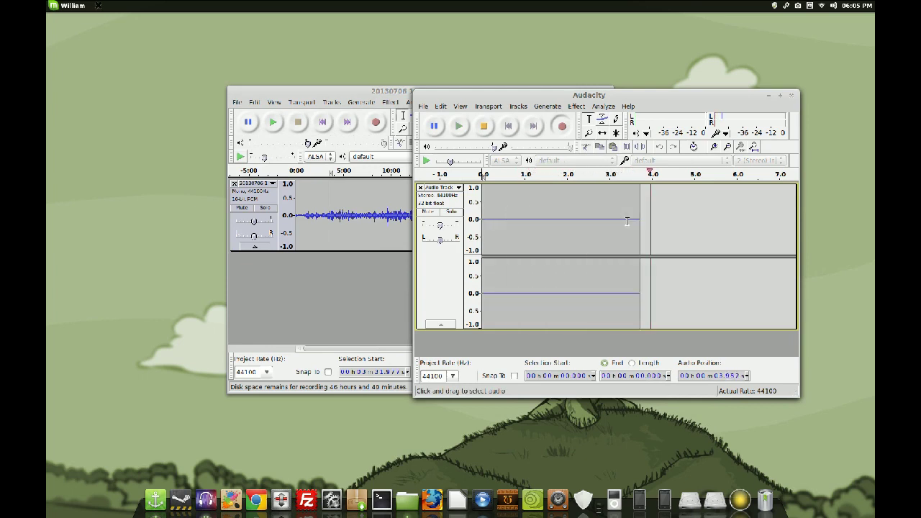
click(484, 127)
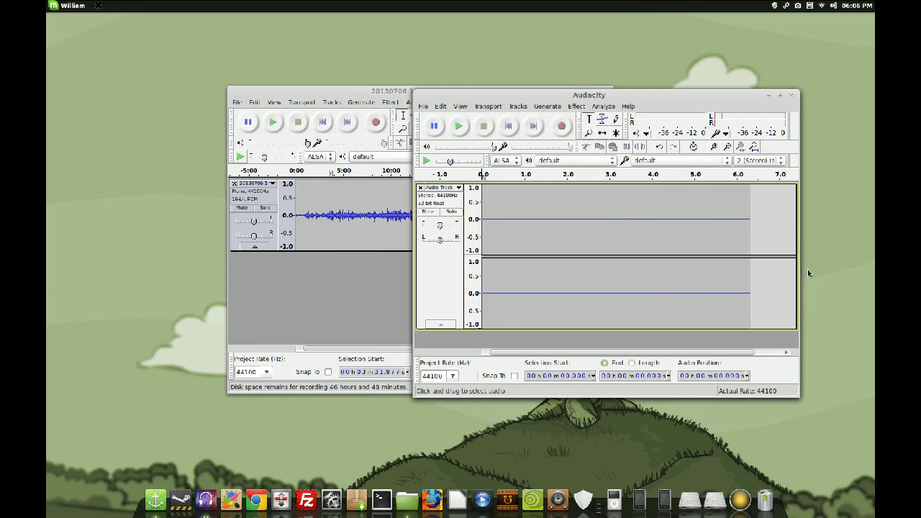
drag(767, 234, 479, 238)
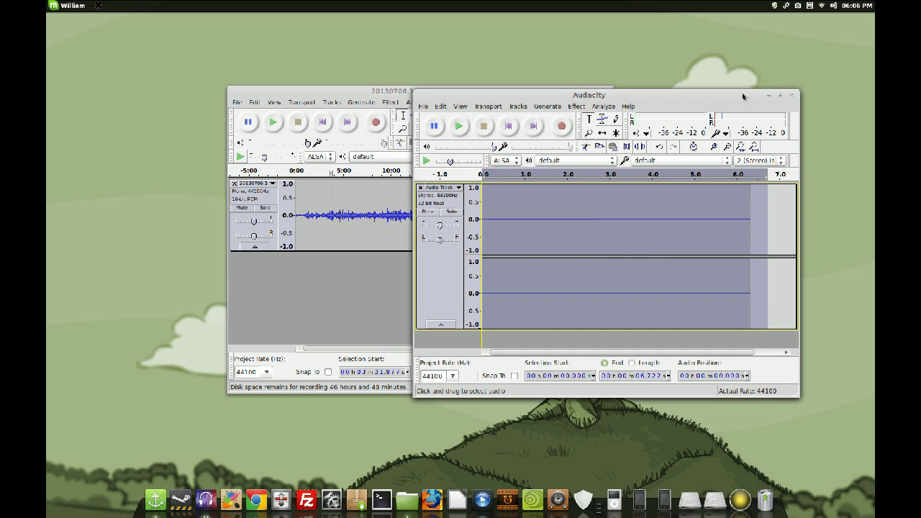
Step: Close the test project without saving and maximize the original recording window
click(791, 95)
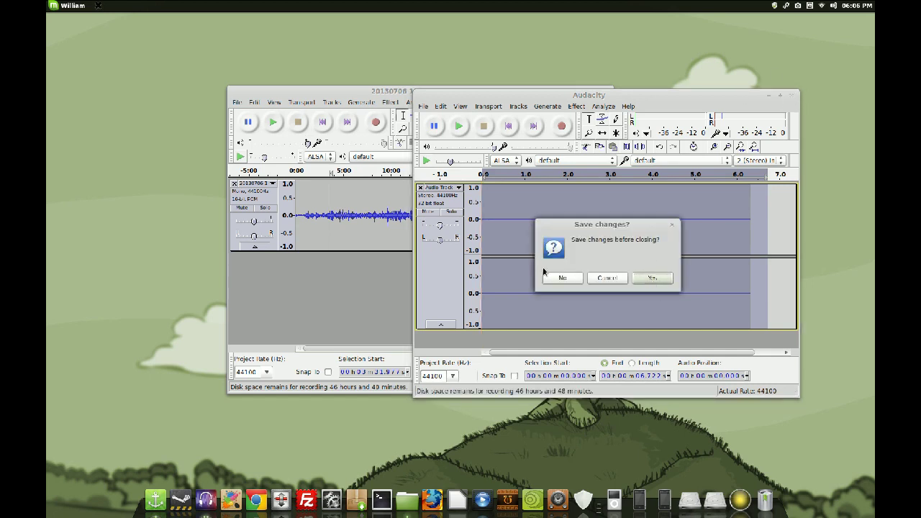
click(549, 278)
double_click(379, 95)
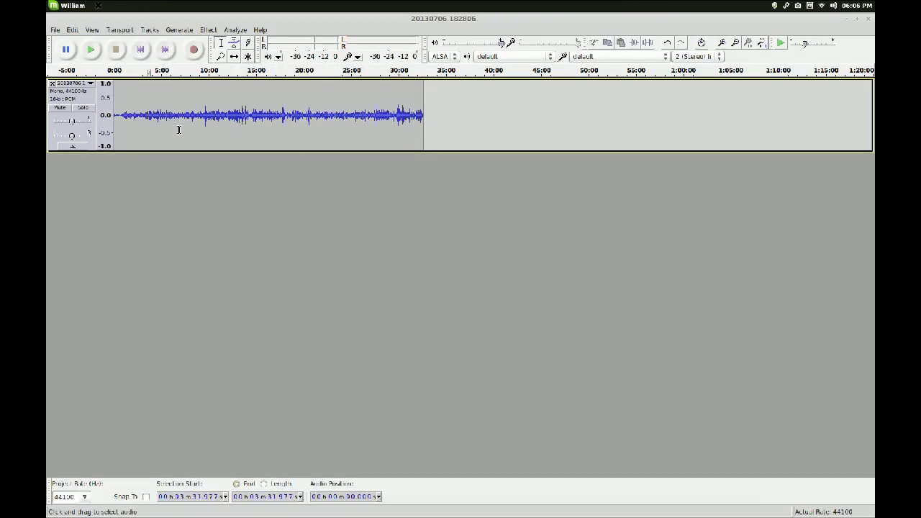
Step: Zoom the track in and scroll fully left so the first ten minutes fill the view
ctrl+scroll(178, 129, up, 2)
ctrl+scroll(178, 129, down, 1)
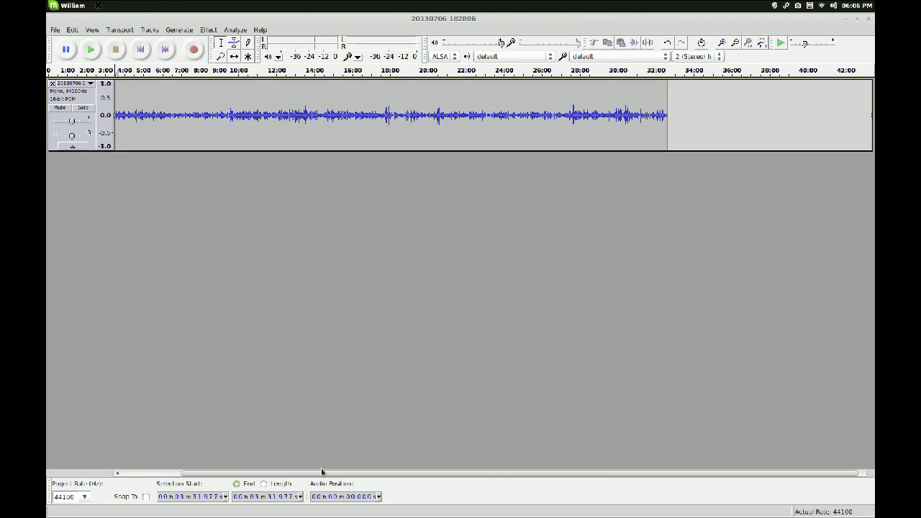
drag(323, 472, 264, 473)
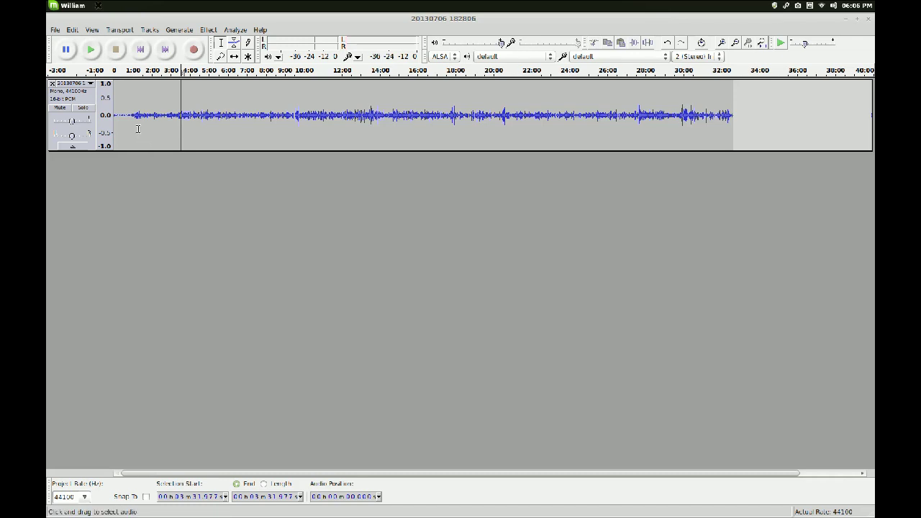
scroll(138, 129, up, 1)
scroll(138, 129, up, 1)
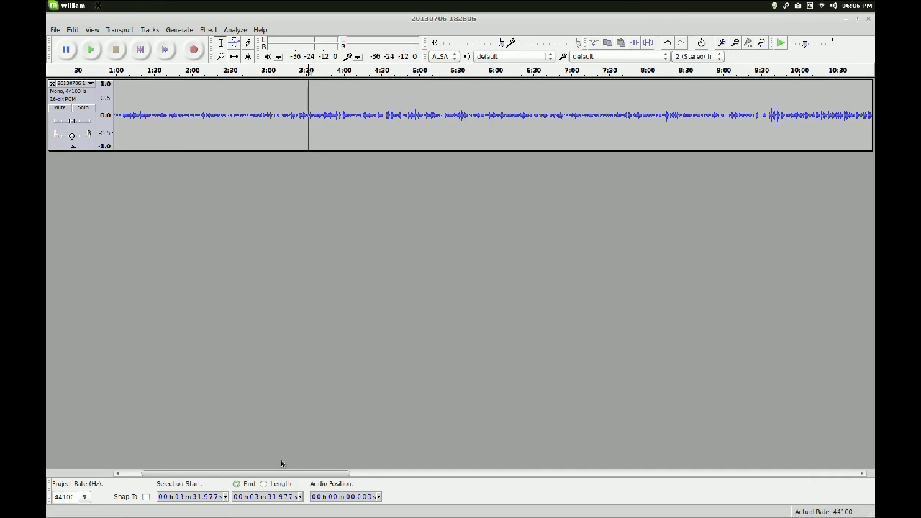
drag(284, 475, 209, 470)
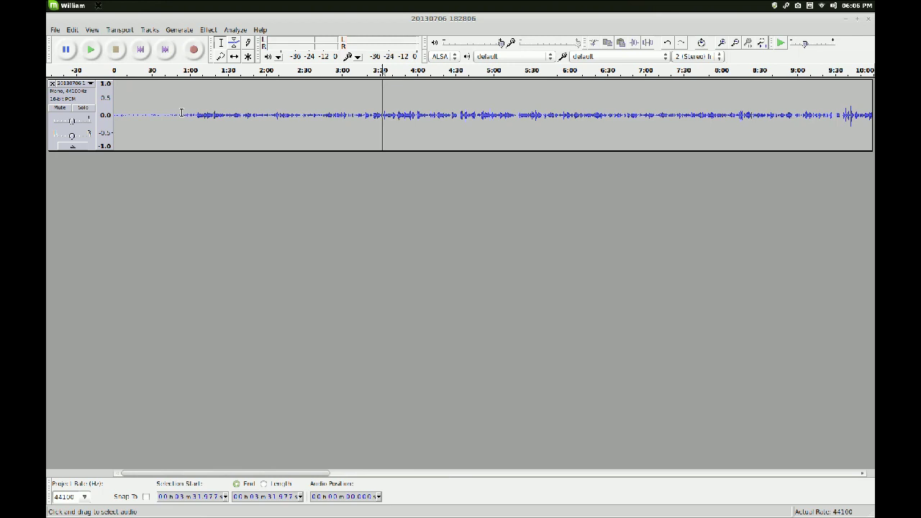
Step: Try selecting parts of the quiet opening, returning the play position to the start
drag(184, 113, 93, 107)
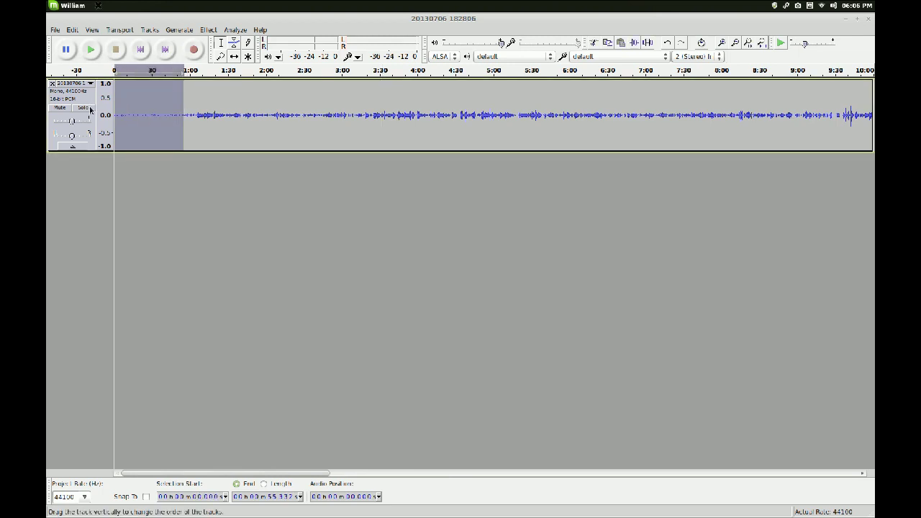
click(208, 29)
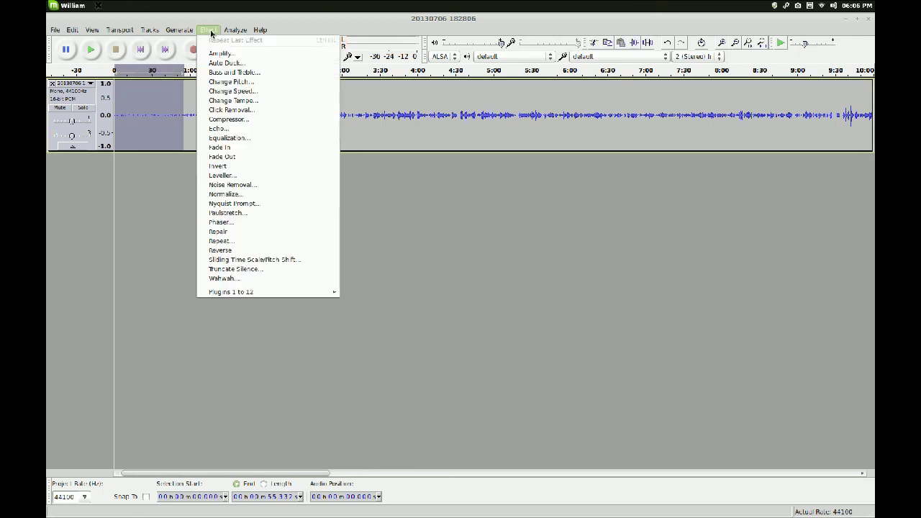
click(176, 117)
click(175, 117)
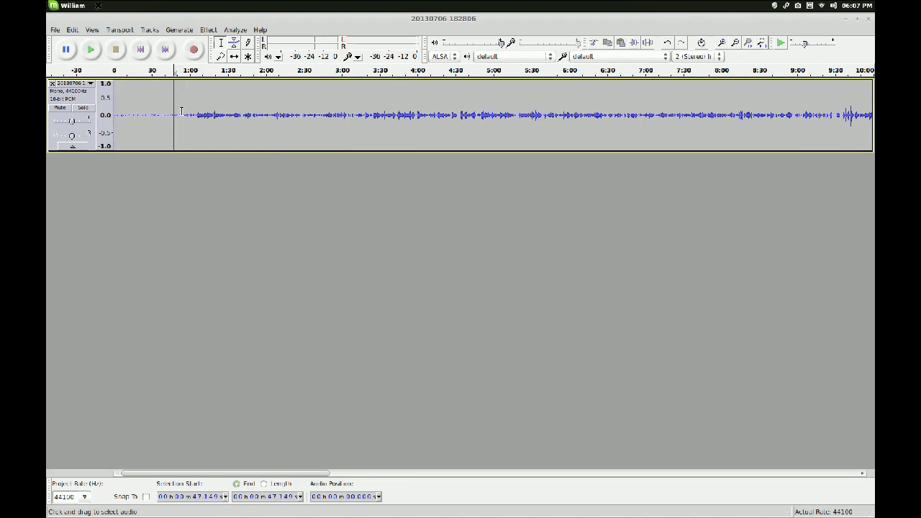
click(114, 113)
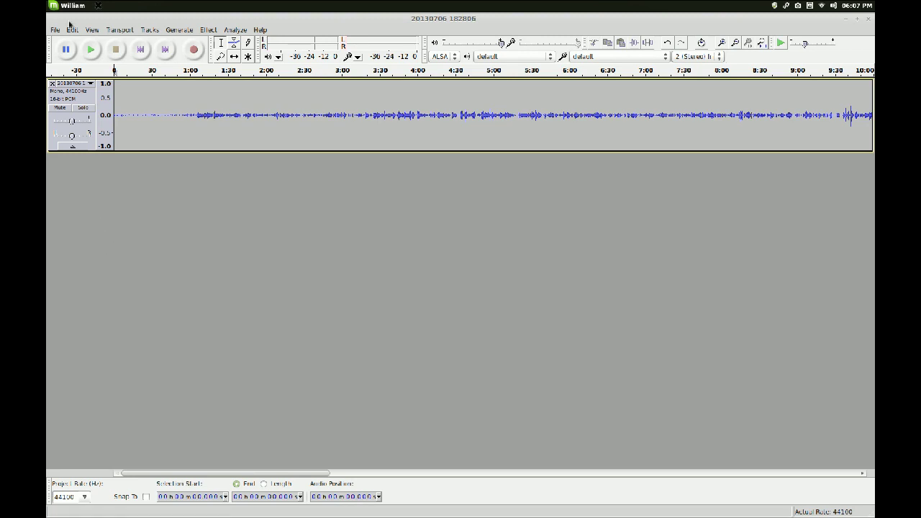
mouse_move(169, 128)
mouse_down()
mouse_move(151, 128)
mouse_move(173, 130)
mouse_move(149, 140)
mouse_up()
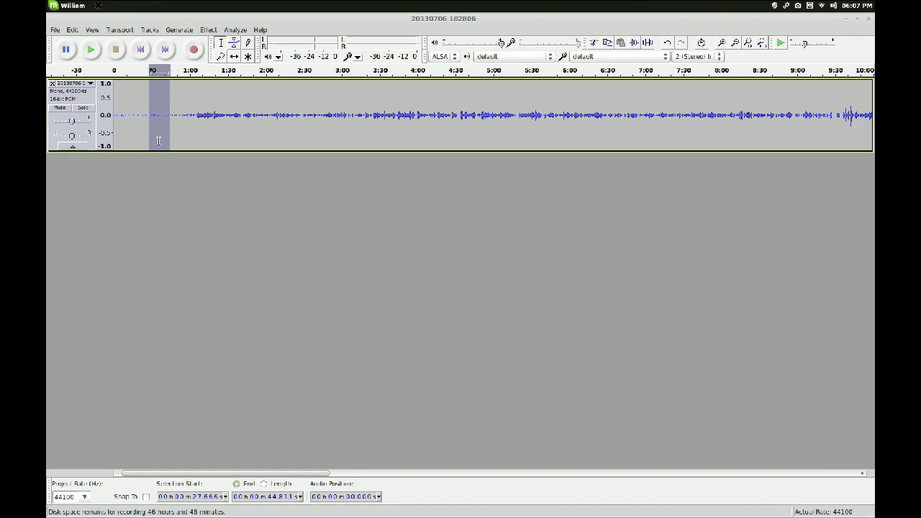
Step: Select from 0 to 52.6 seconds, open Noise Removal, and cancel without applying
click(180, 115)
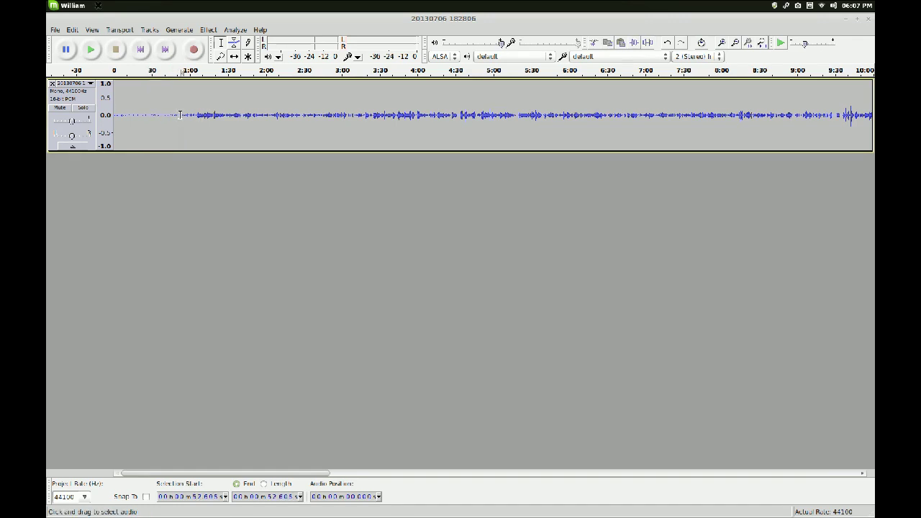
key(shift+Home)
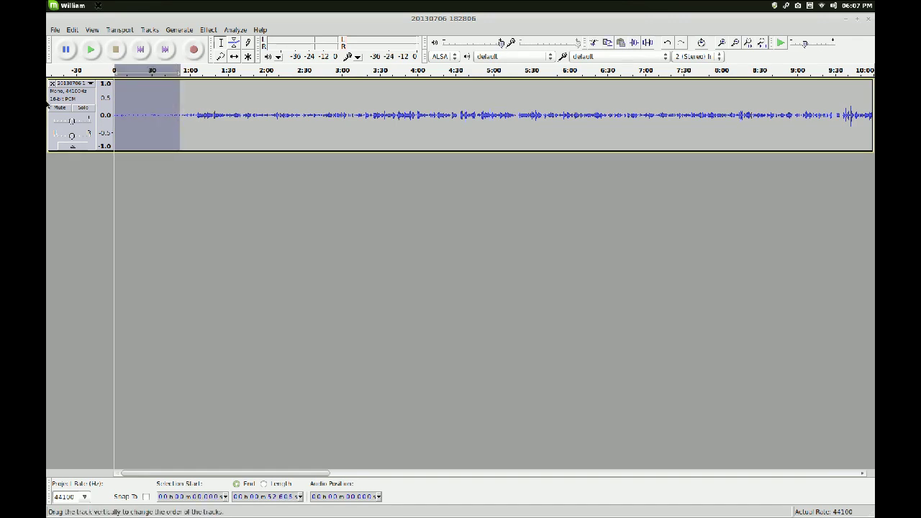
click(208, 30)
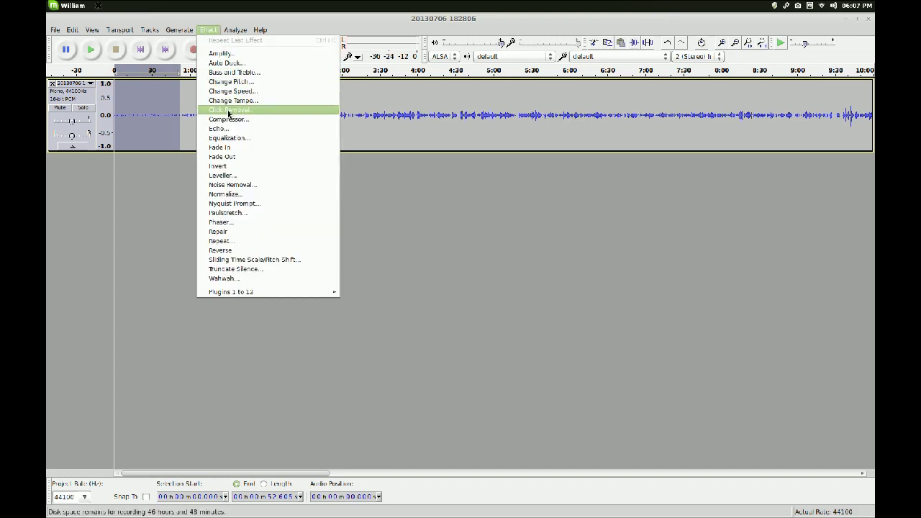
click(236, 185)
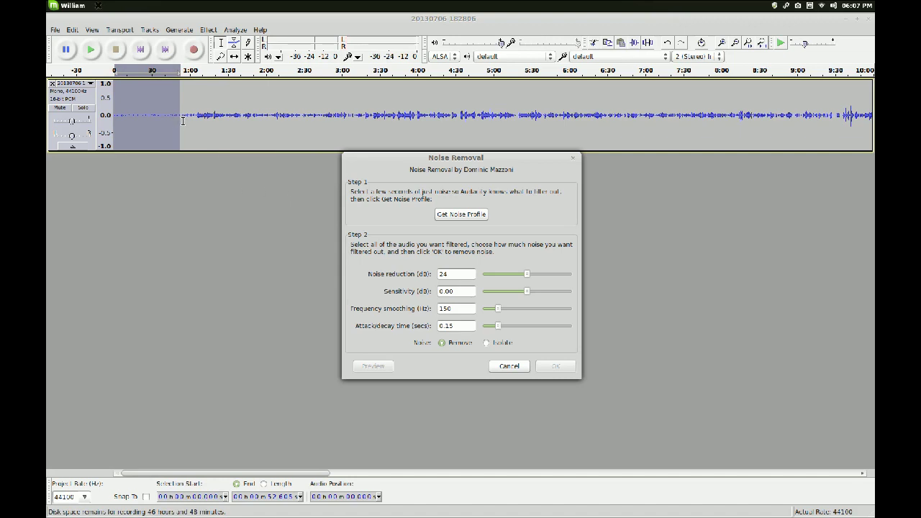
click(509, 365)
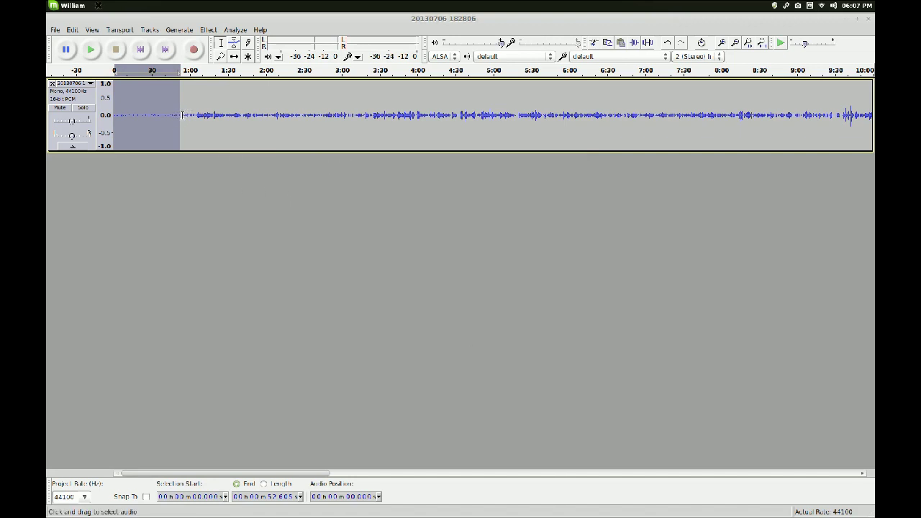
Step: Clear the old selection, select the first 55.7 seconds, and open the Effect menu
drag(182, 115, 108, 114)
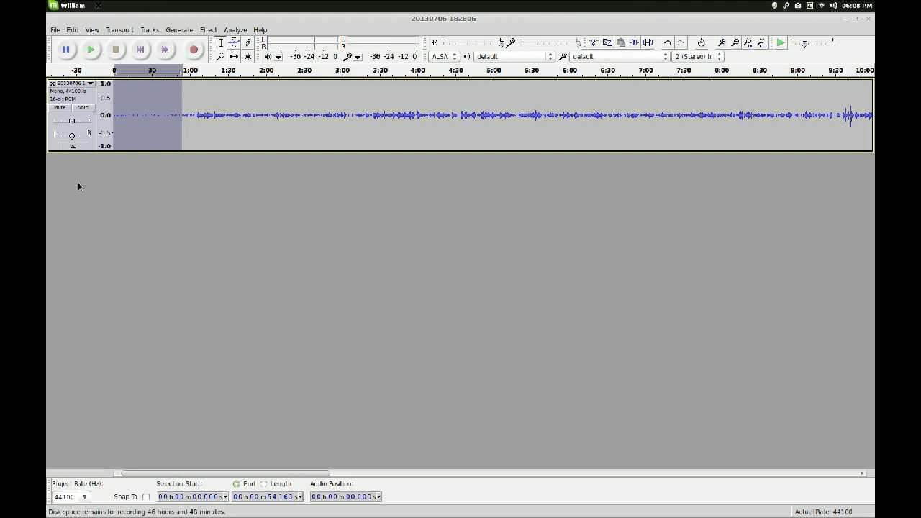
click(182, 168)
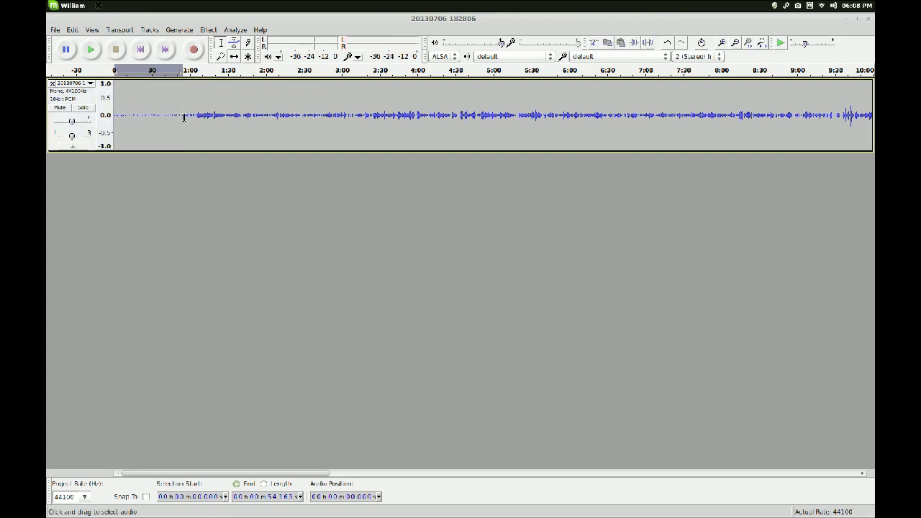
drag(185, 116, 114, 119)
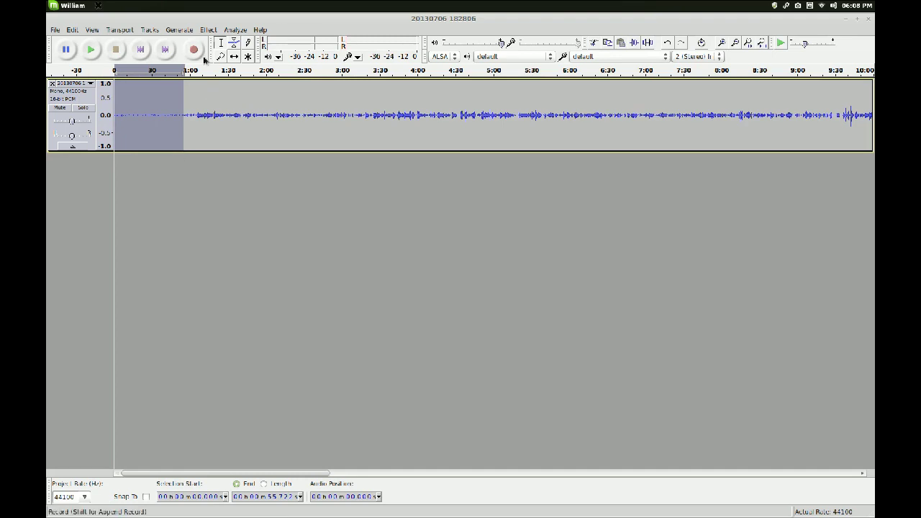
click(207, 30)
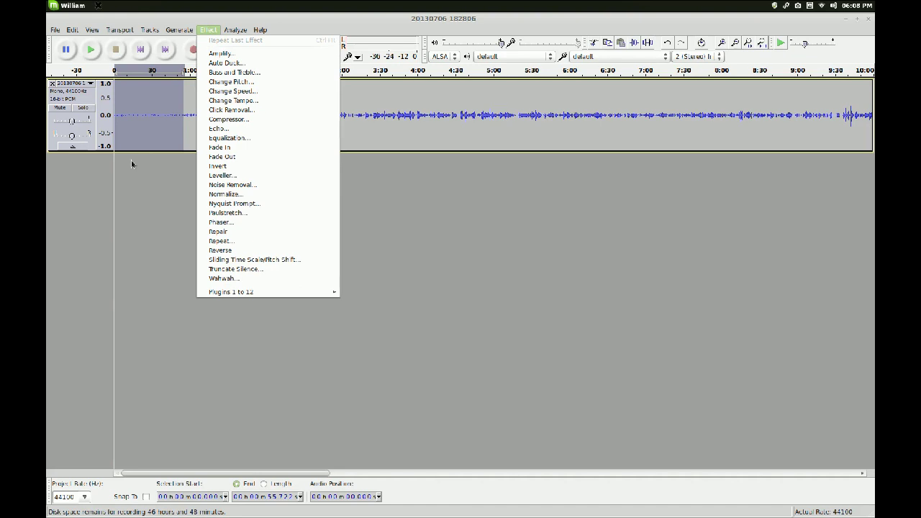
Step: Get the noise profile from the selected opening, then zoom out and select the whole track
click(231, 185)
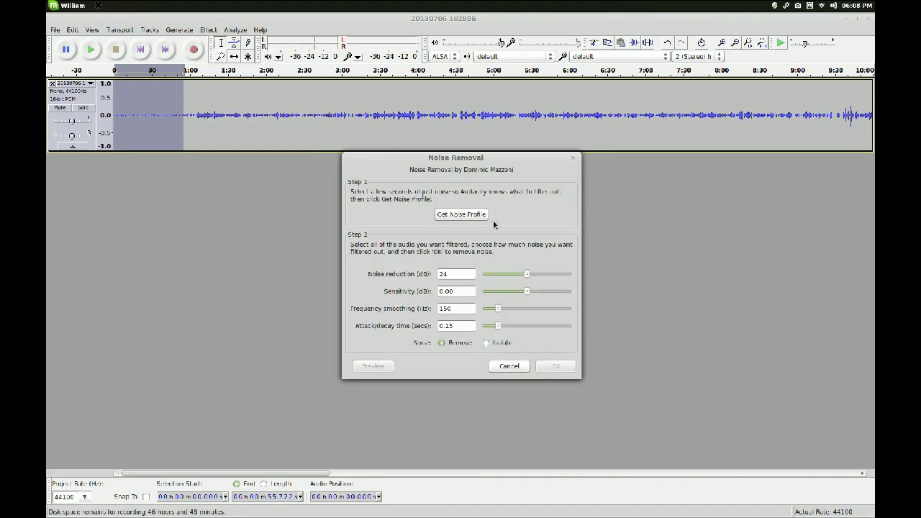
click(461, 215)
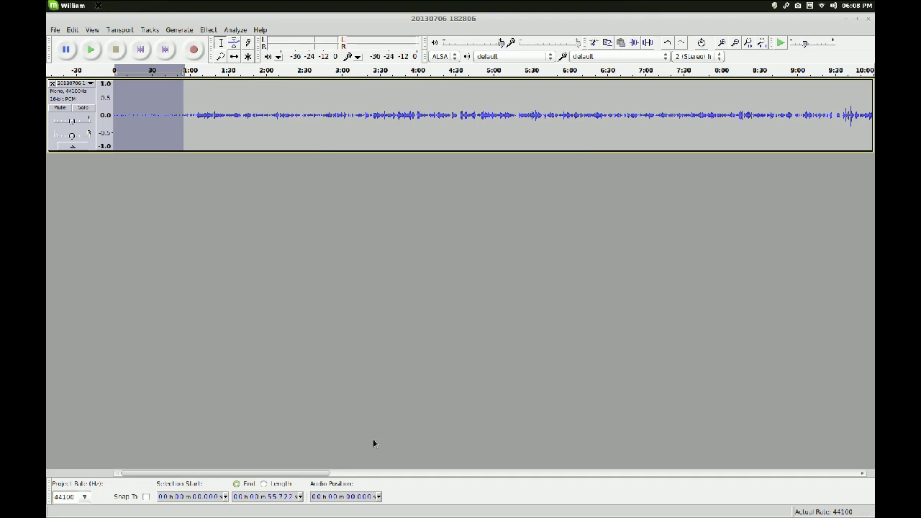
key(ctrl+3)
key(ctrl+3)
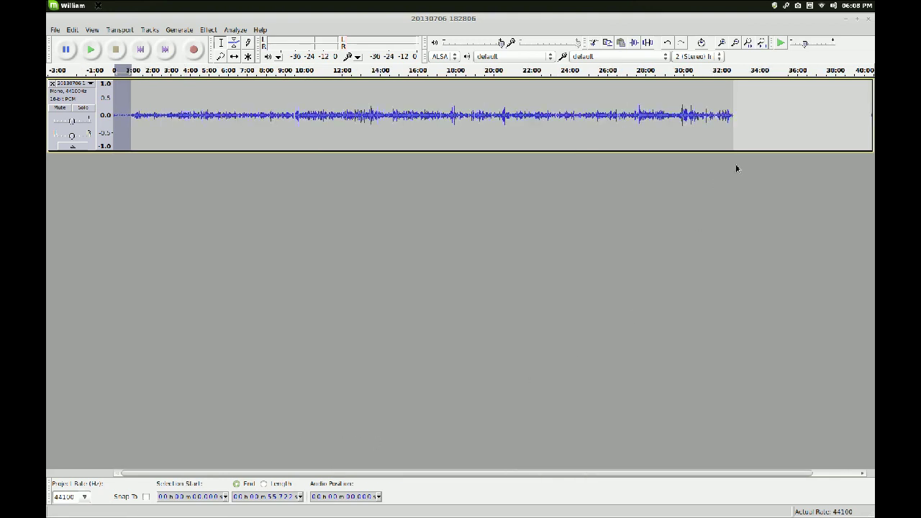
drag(744, 140, 115, 119)
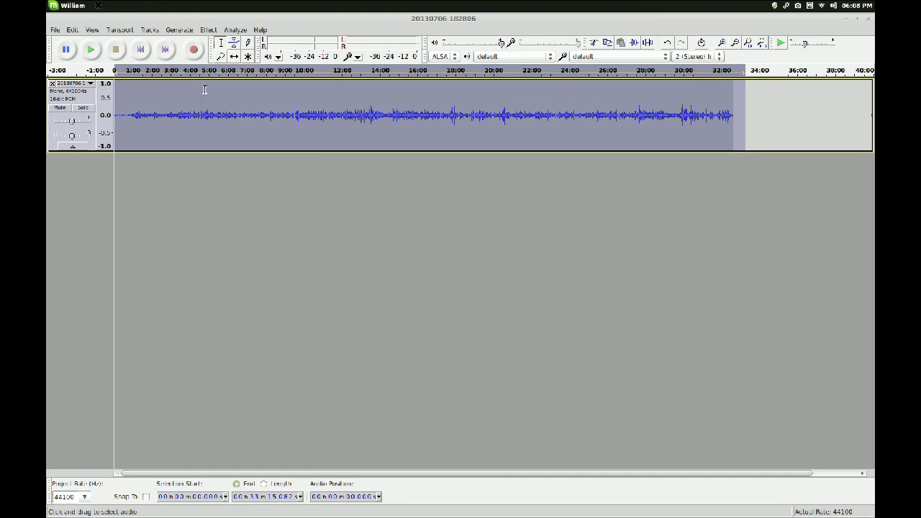
Step: Reopen Noise Removal and lower Noise reduction from 24 to 20 dB
click(208, 29)
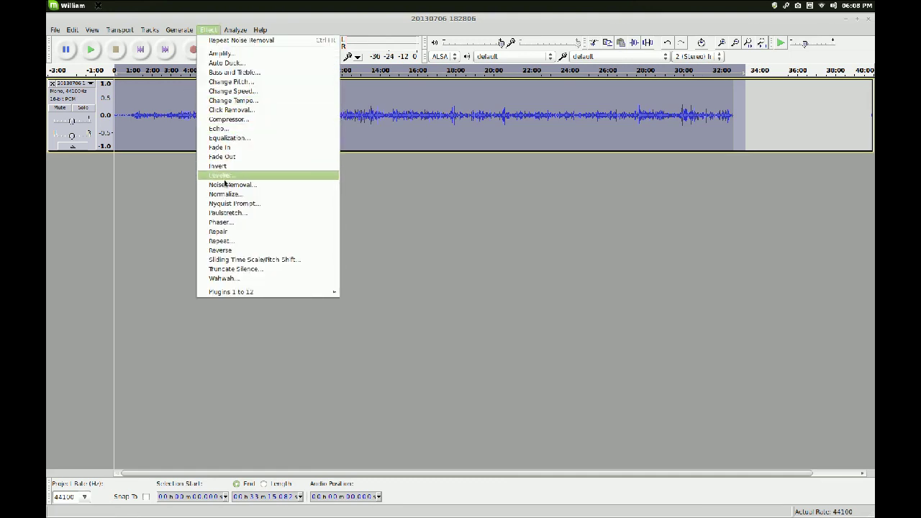
click(224, 185)
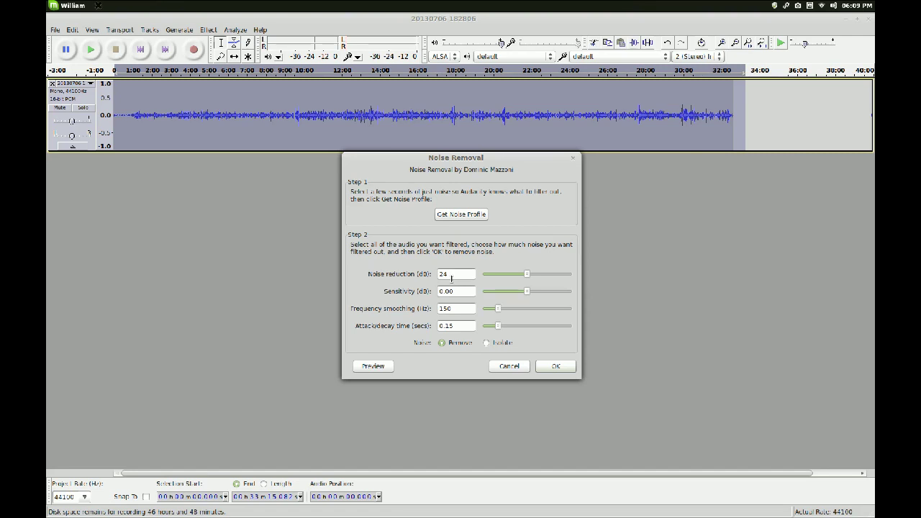
double_click(456, 278)
text(24)
key(BackSpace)
text(0)
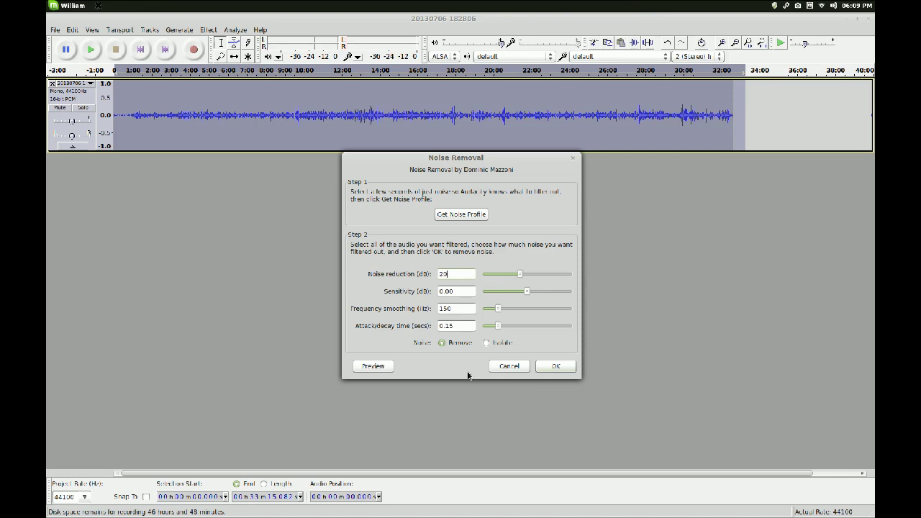
Step: Confirm the 20 dB Noise Removal on the whole recording
click(560, 368)
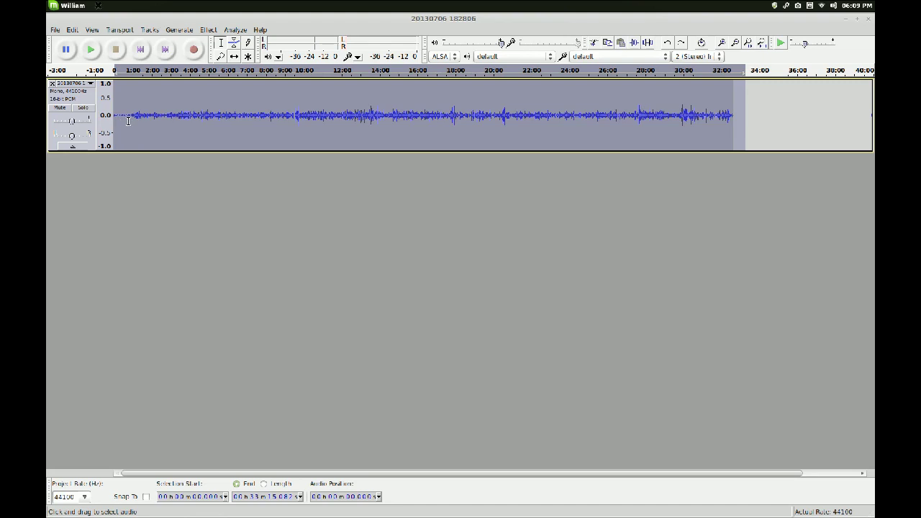
Step: Apply a second 20 dB Noise Removal pass from the Effect menu
click(205, 30)
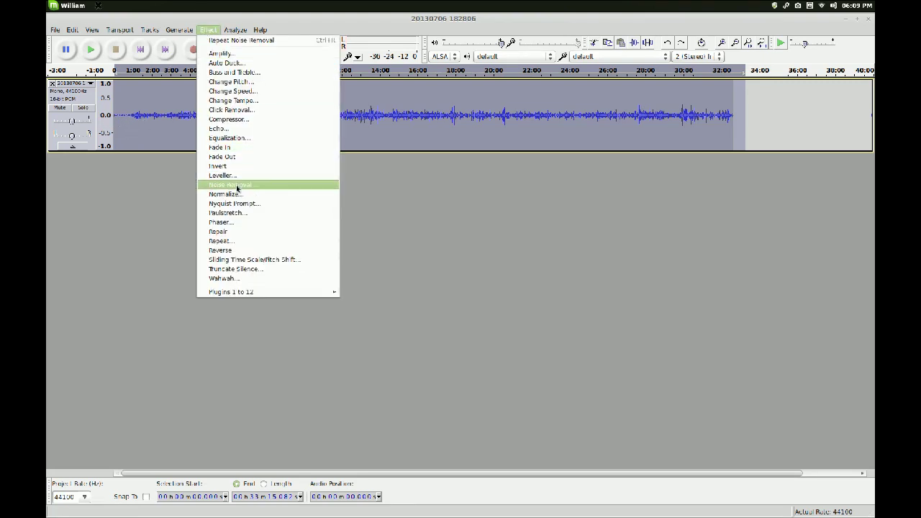
click(240, 186)
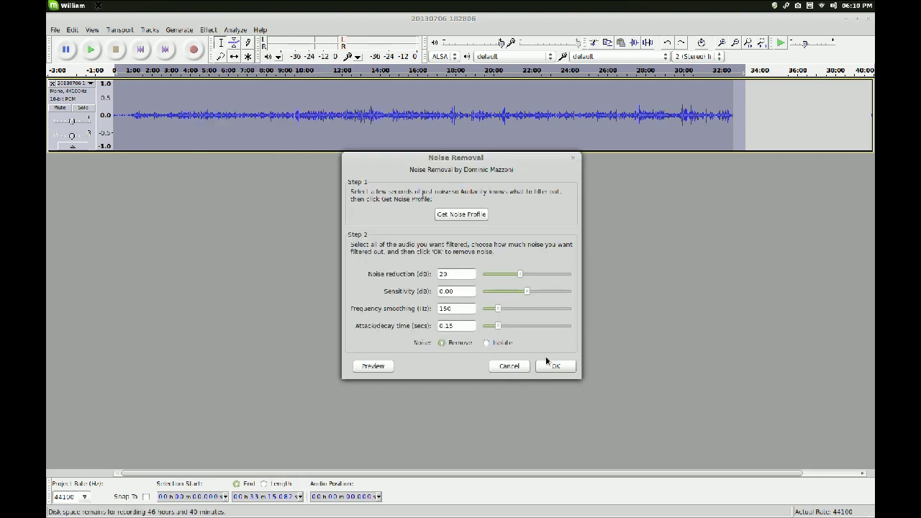
click(557, 367)
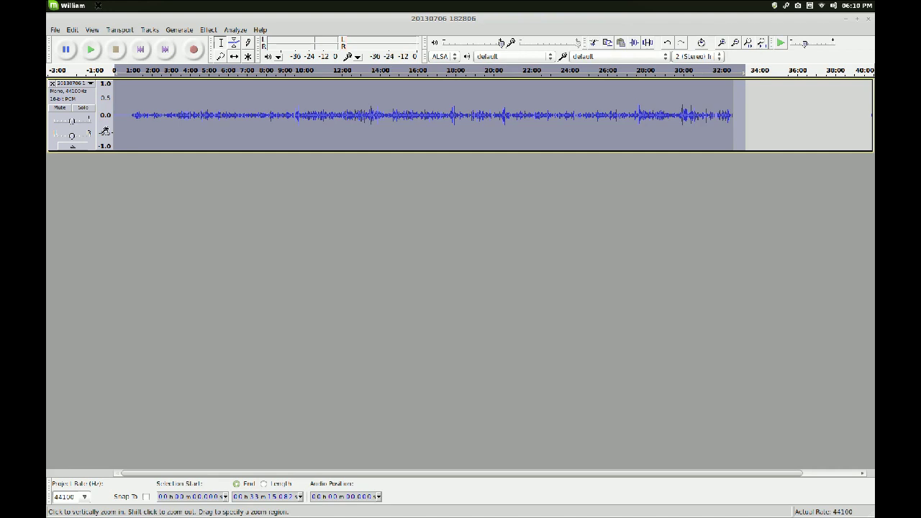
Step: Deselect, zoom to the track start, select 0 to 1:04.684, and delete it
click(122, 115)
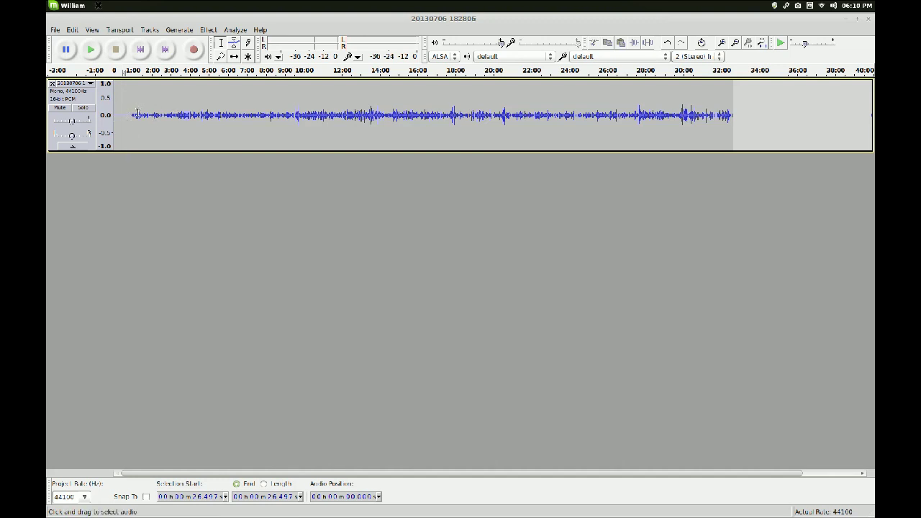
scroll(137, 115, up, 2)
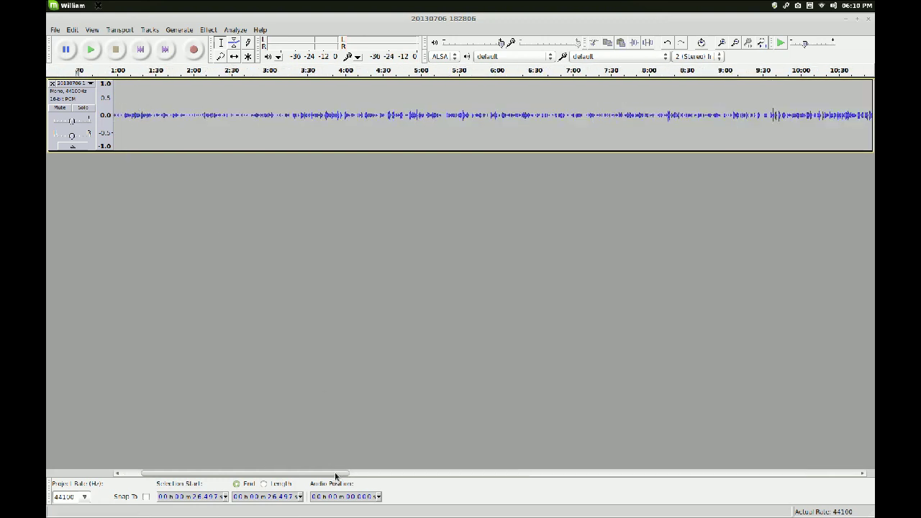
drag(314, 475, 218, 475)
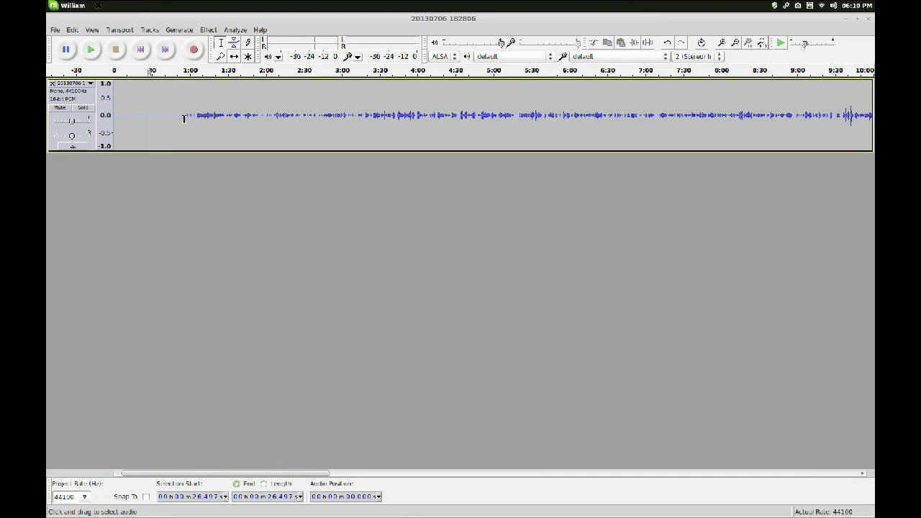
drag(195, 115, 108, 126)
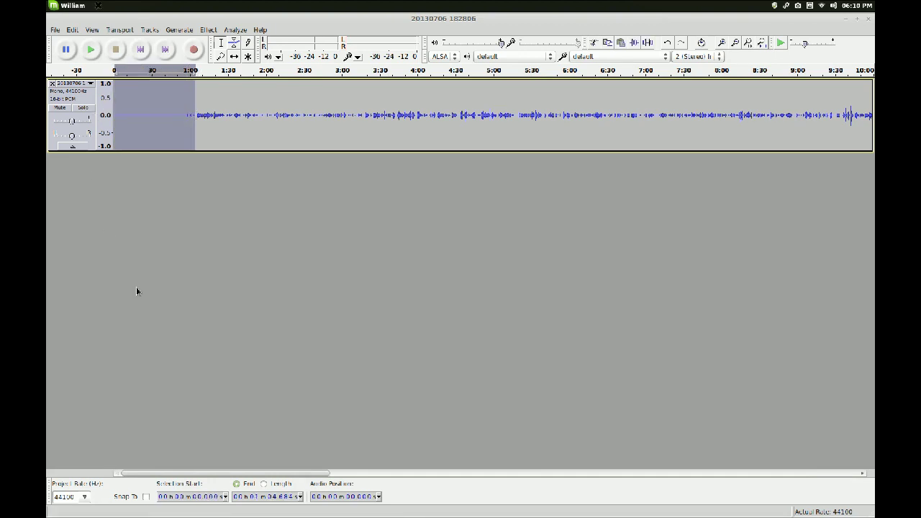
key(Delete)
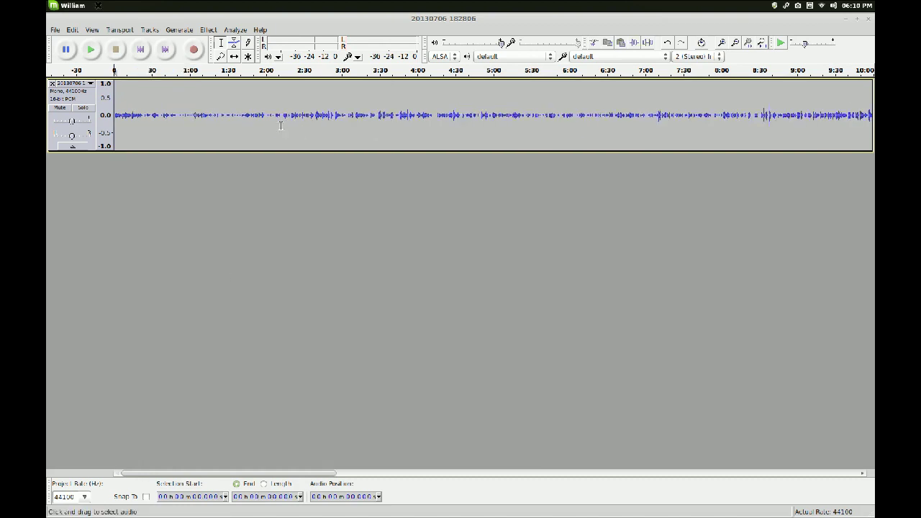
Step: Add a new empty mono audio track and zoom out to show the whole recording
click(149, 29)
mouse_move(162, 41)
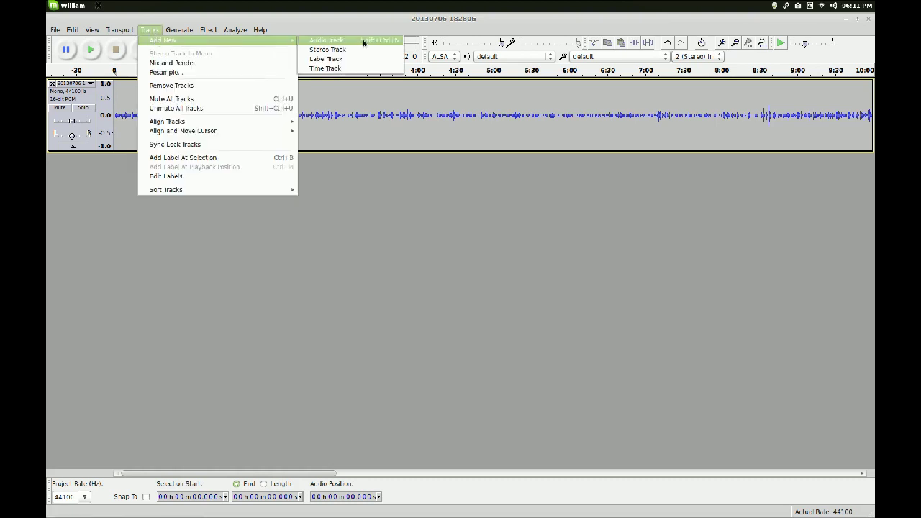
click(364, 43)
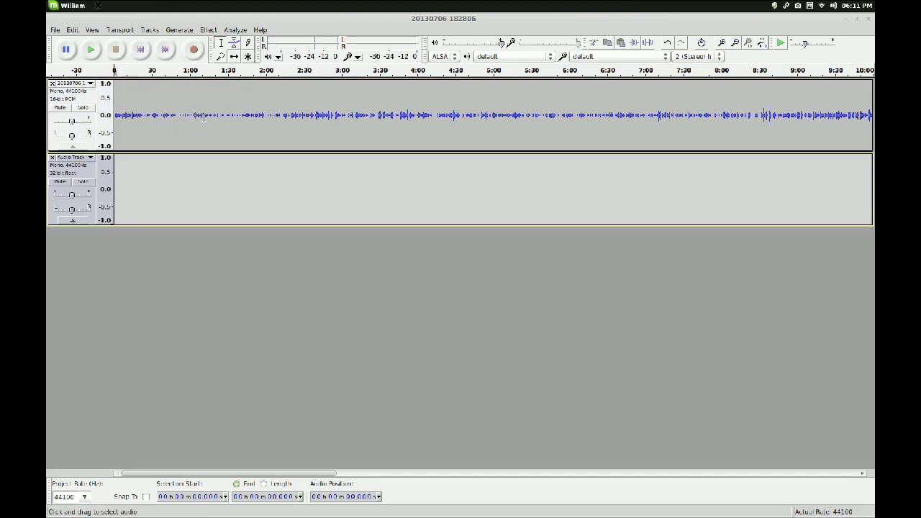
key(ctrl+3)
key(ctrl+3)
key(ctrl+3)
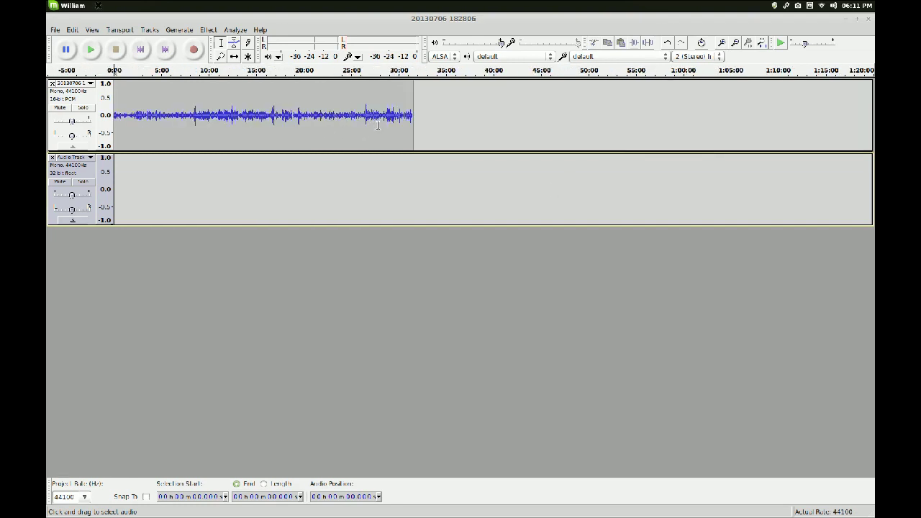
Step: Move the closing section from 28:34 onward out of track 1 into track 2 at 28:34
drag(421, 117, 384, 125)
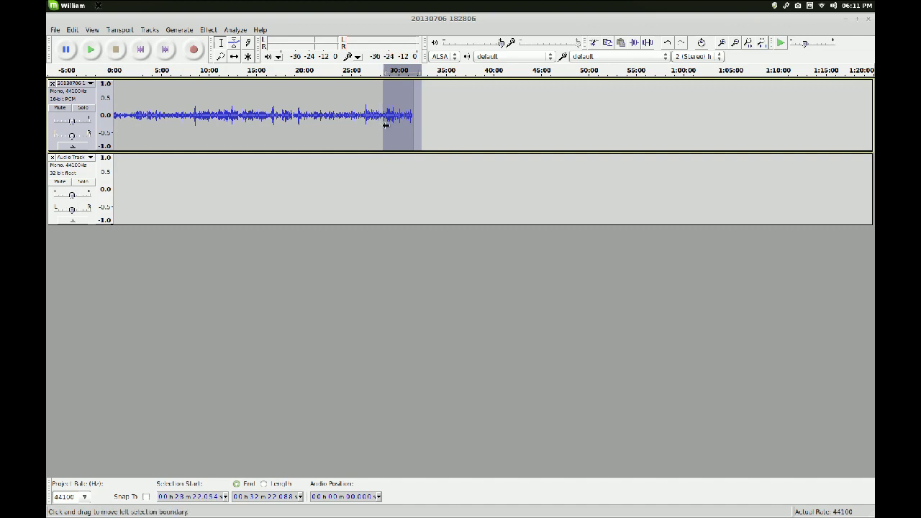
click(369, 187)
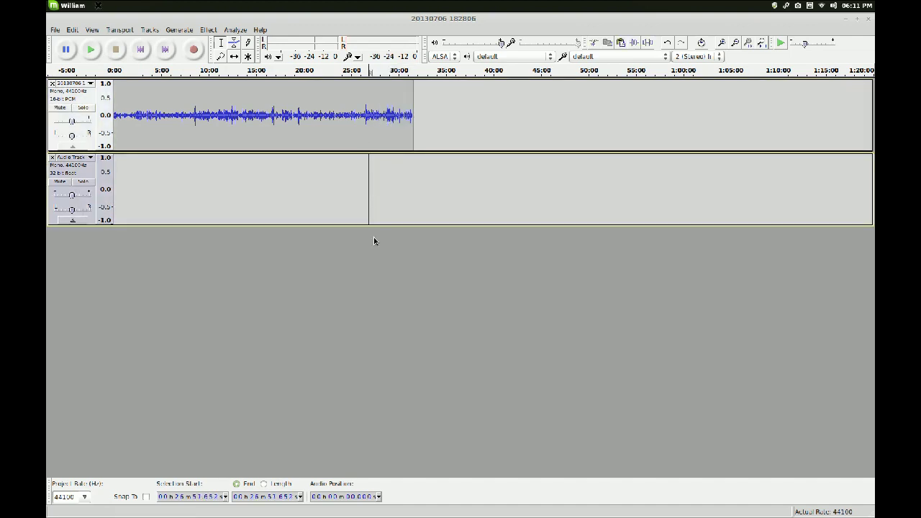
key(ctrl+v)
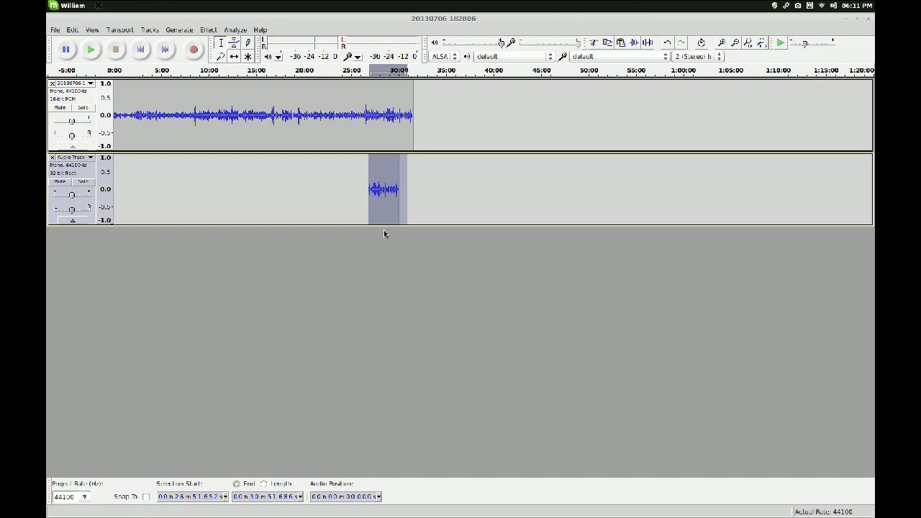
key(ctrl+z)
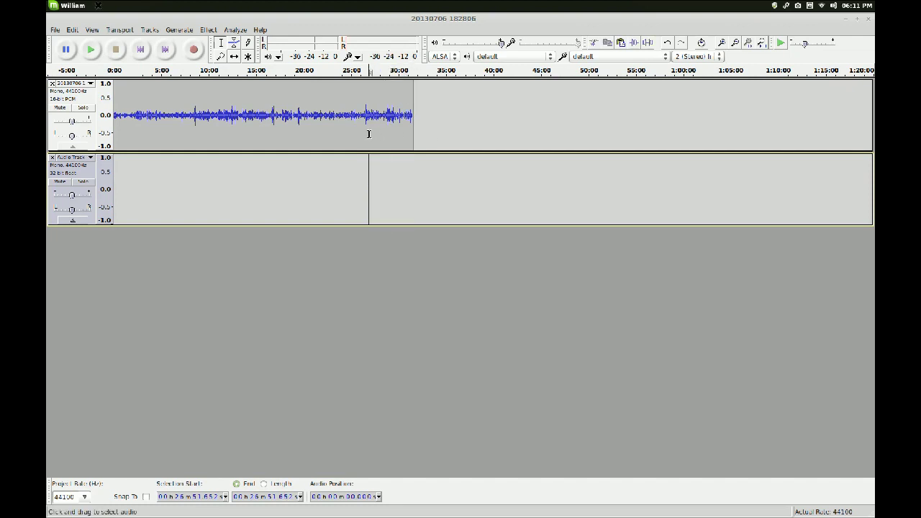
drag(385, 134, 423, 133)
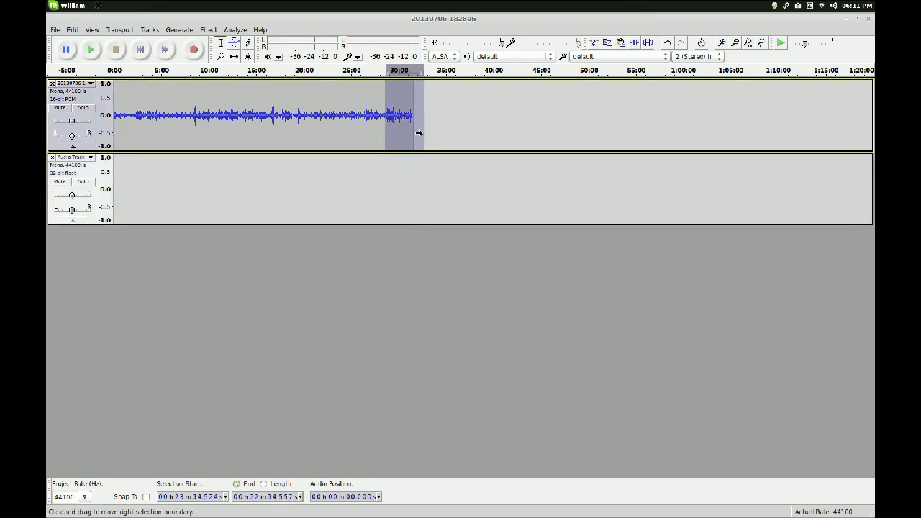
key(Delete)
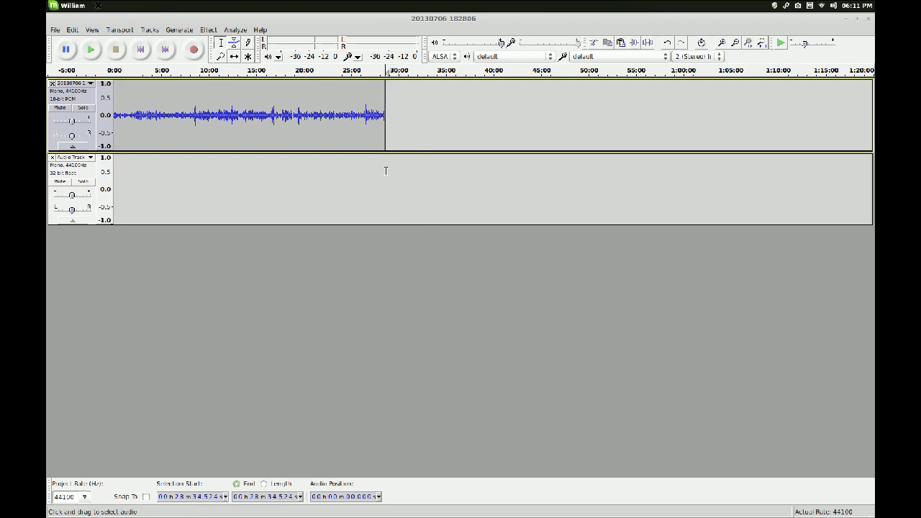
click(386, 170)
key(ctrl+v)
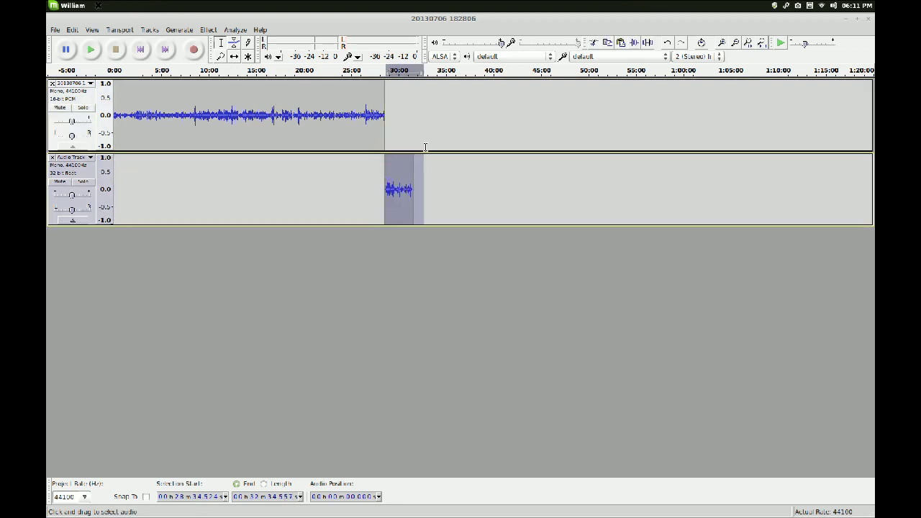
Step: Cut the short clip from track 2, paste it at track 1's end, and close track 2
click(473, 103)
click(420, 185)
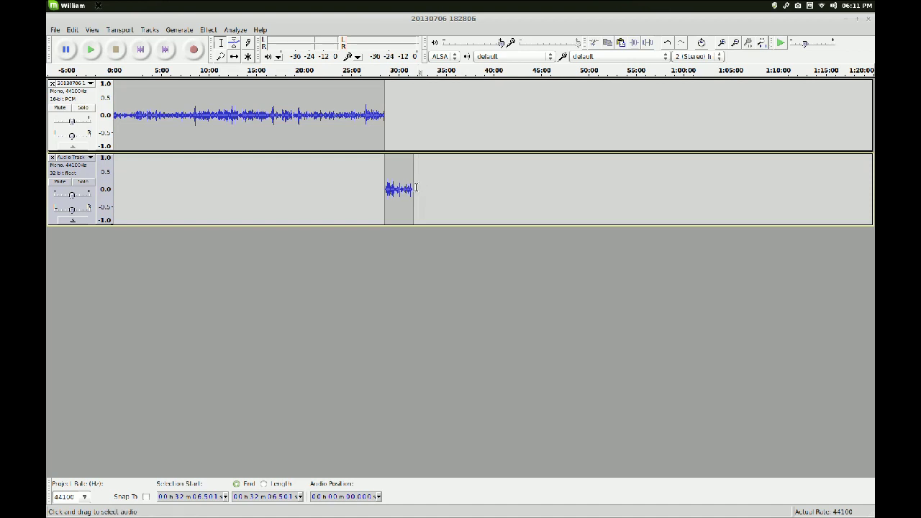
drag(416, 188, 382, 189)
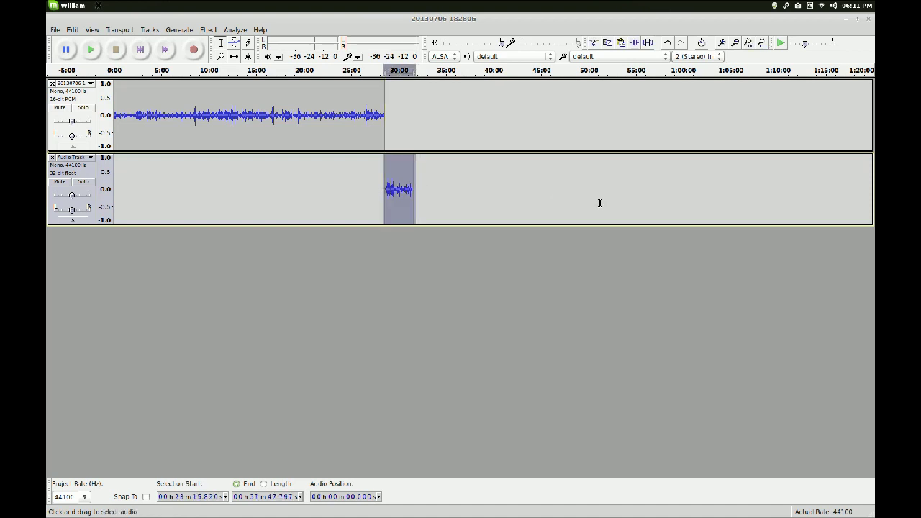
key(ctrl+x)
key(ctrl+v)
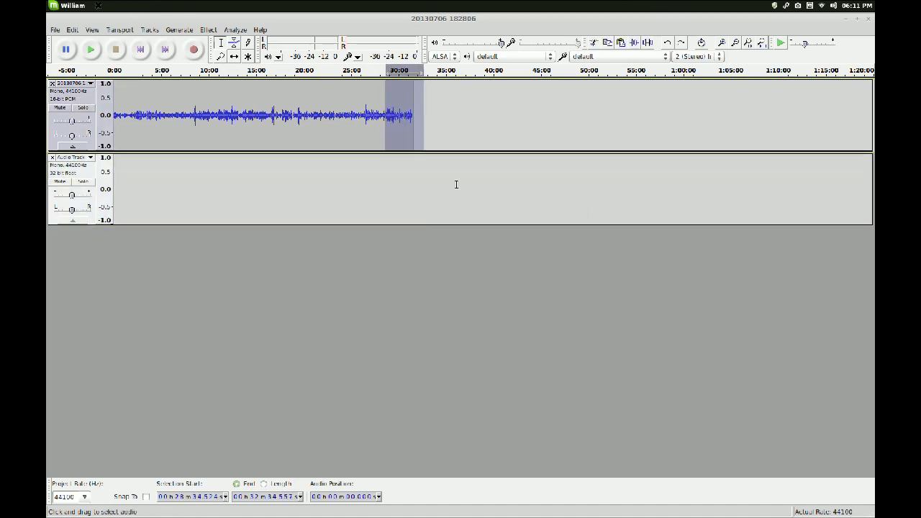
key(Right)
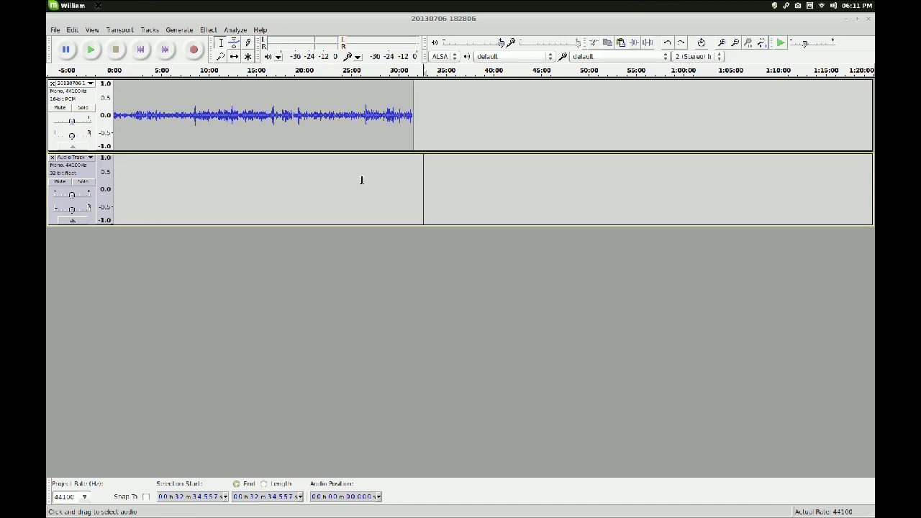
click(52, 157)
Step: Fit and select the entire recording, then apply Amplify with 10.2 dB gain for a -0.0 dB peak
key(ctrl+3)
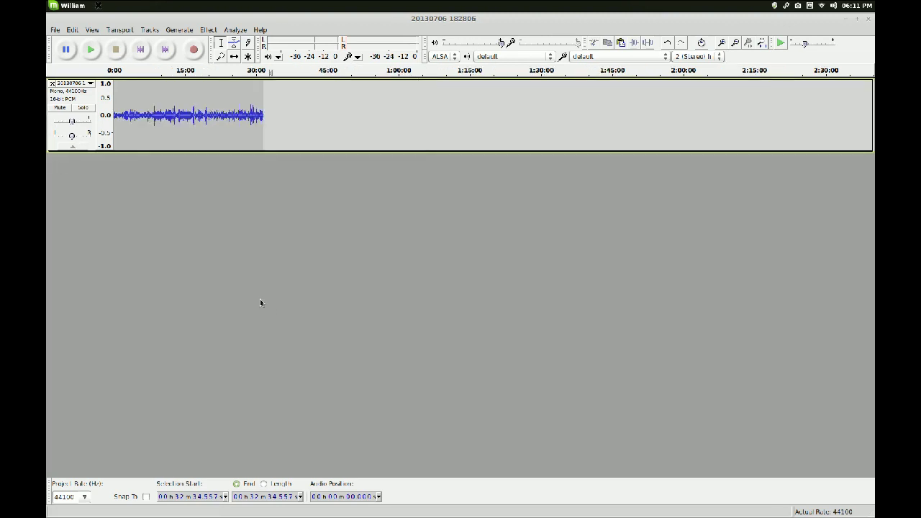
key(ctrl+1)
key(ctrl+1)
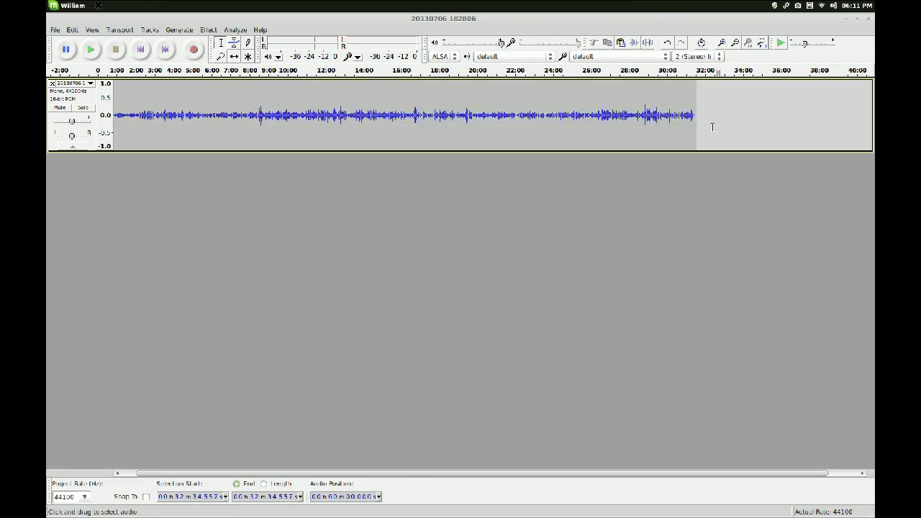
drag(712, 123, 98, 130)
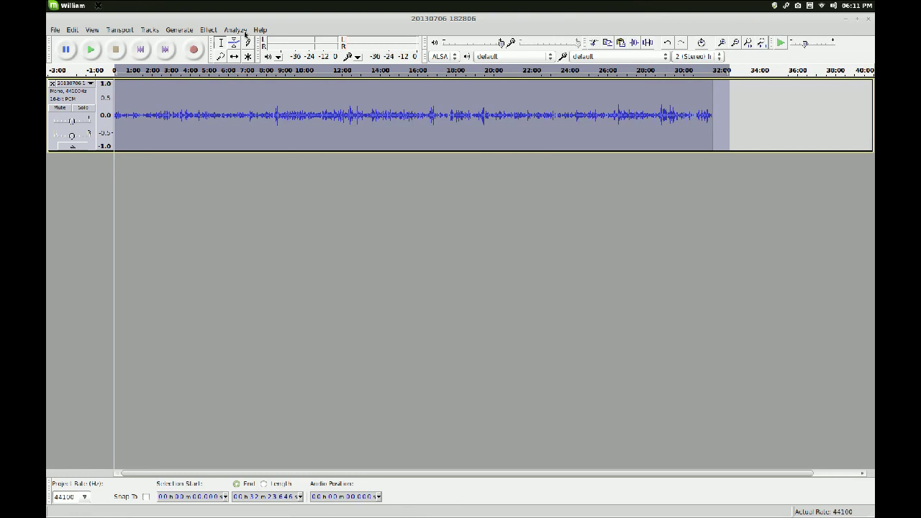
click(214, 31)
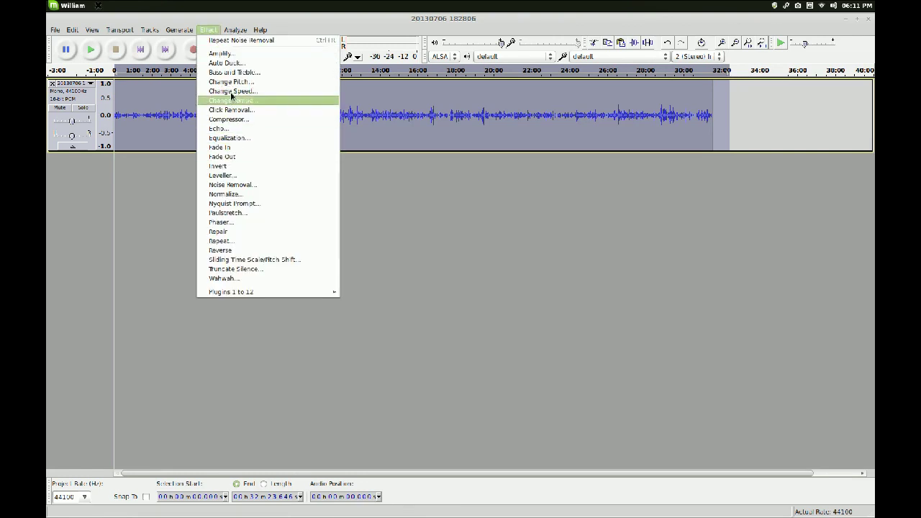
click(228, 55)
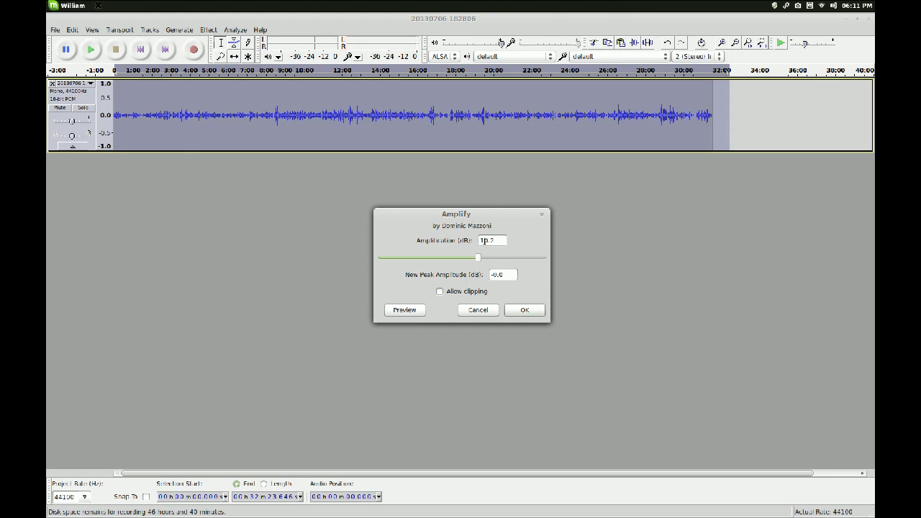
drag(495, 244, 473, 241)
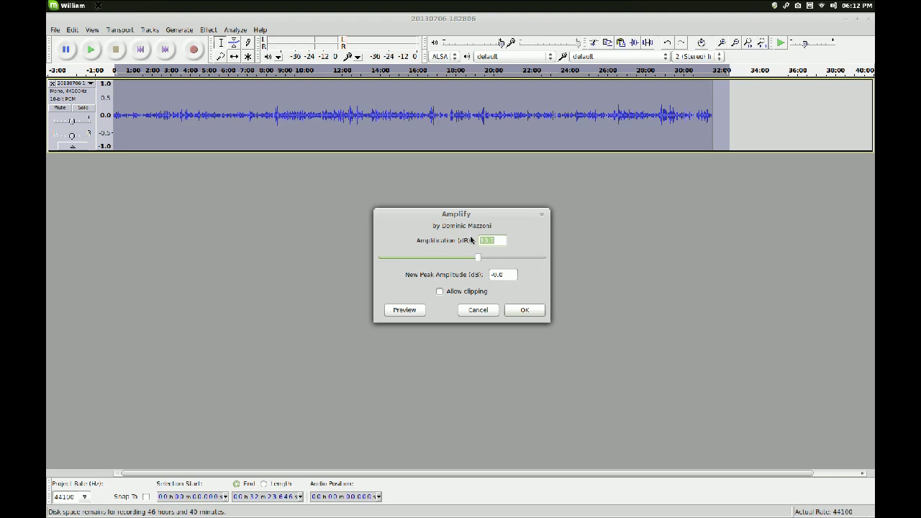
click(525, 310)
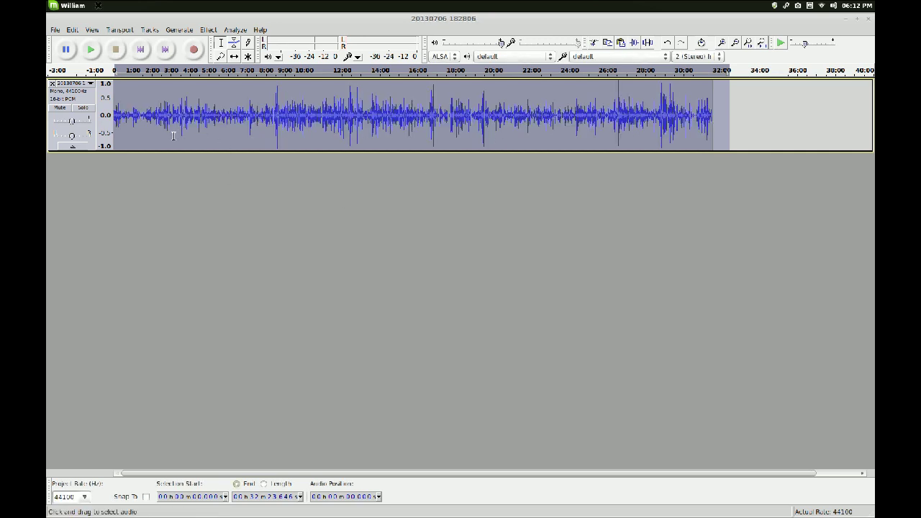
Step: Zoom in near 6:00, select the 6:03–6:20 stretch of waveform, and bring up the Effect menu
click(286, 140)
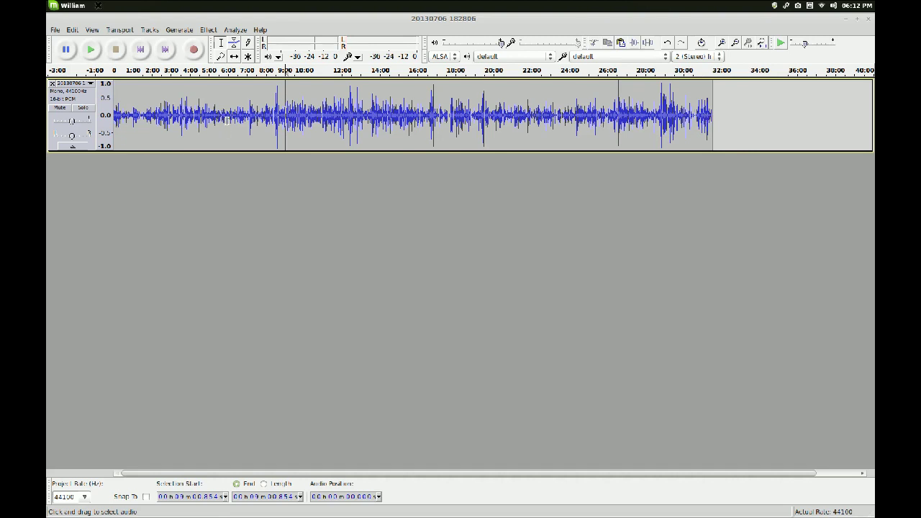
scroll(227, 120, up, 3)
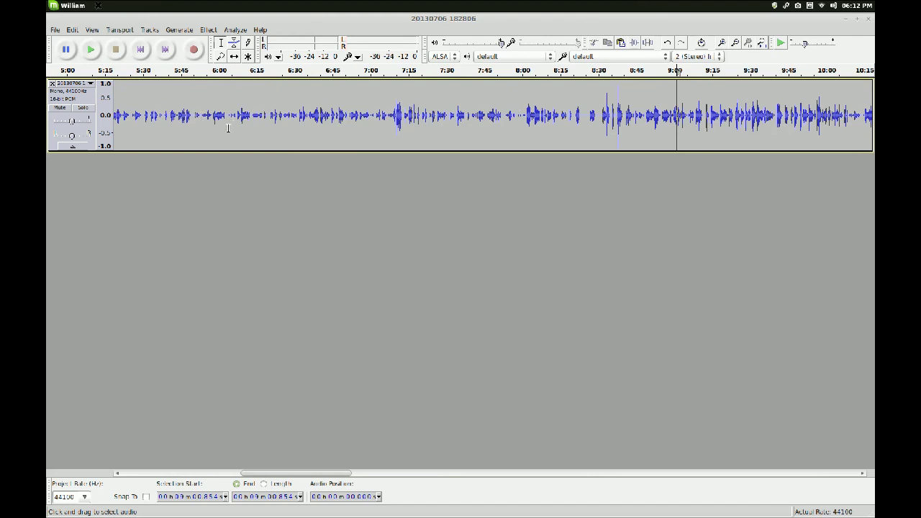
mouse_move(228, 115)
mouse_down()
mouse_move(255, 115)
mouse_move(233, 115)
mouse_up()
click(224, 115)
click(228, 116)
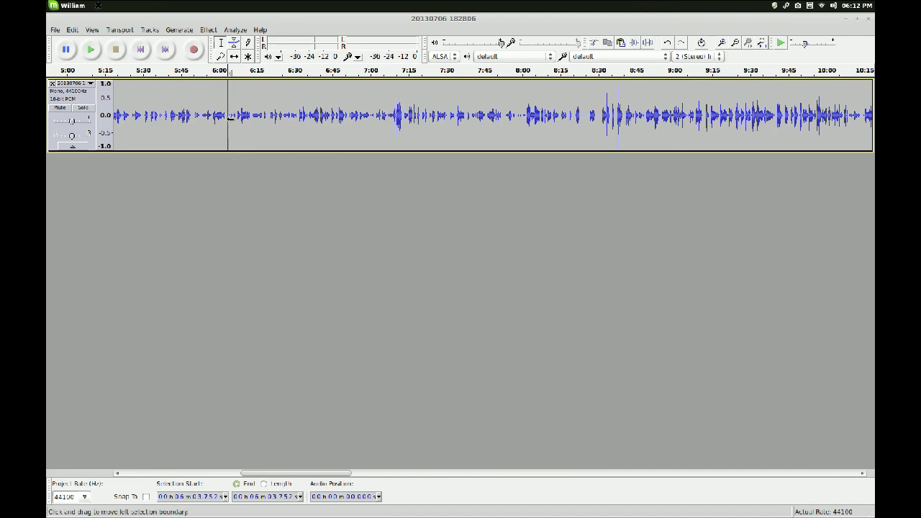
drag(229, 119, 274, 130)
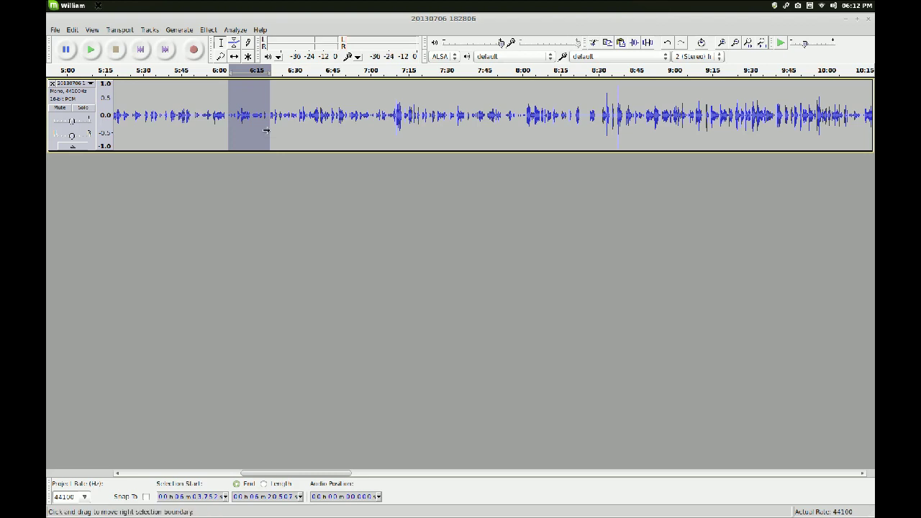
click(208, 30)
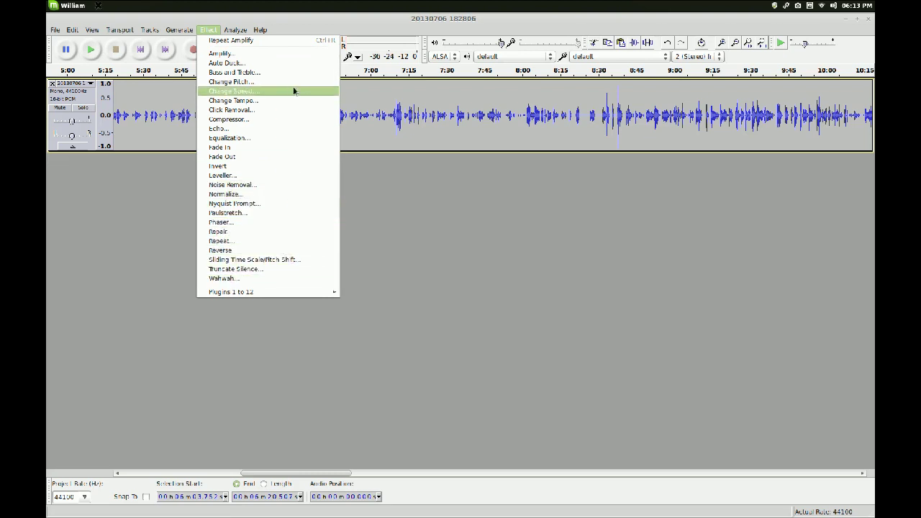
Step: Generate a Sine tone at 900 Hz and 0.4 amplitude over the 6:03–6:20 passage
click(172, 241)
click(184, 32)
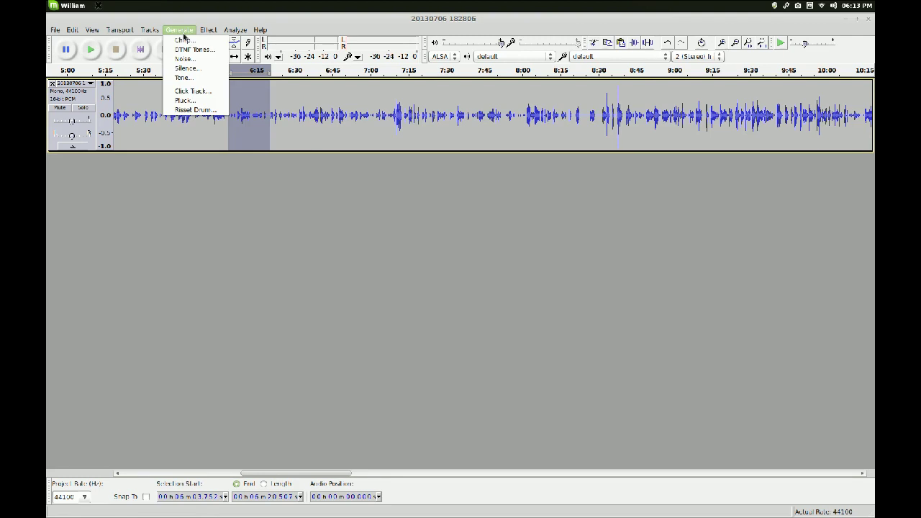
click(199, 77)
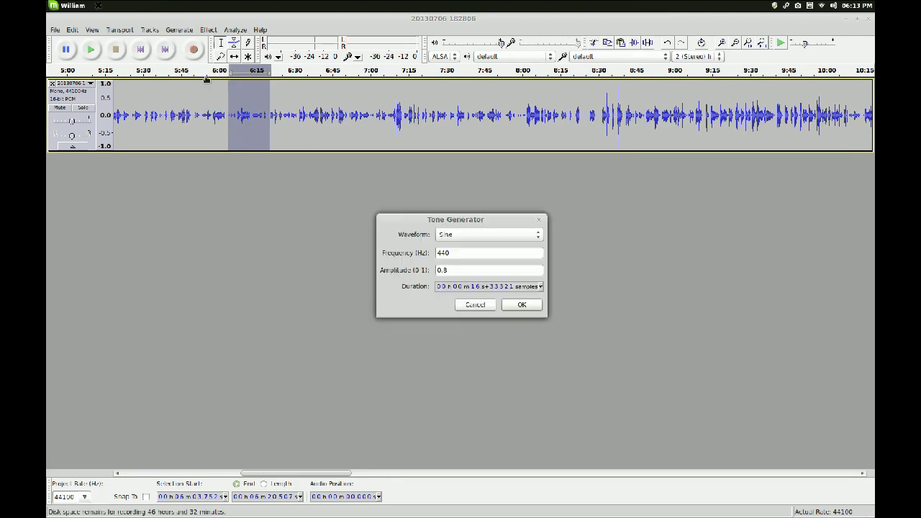
click(493, 243)
click(486, 267)
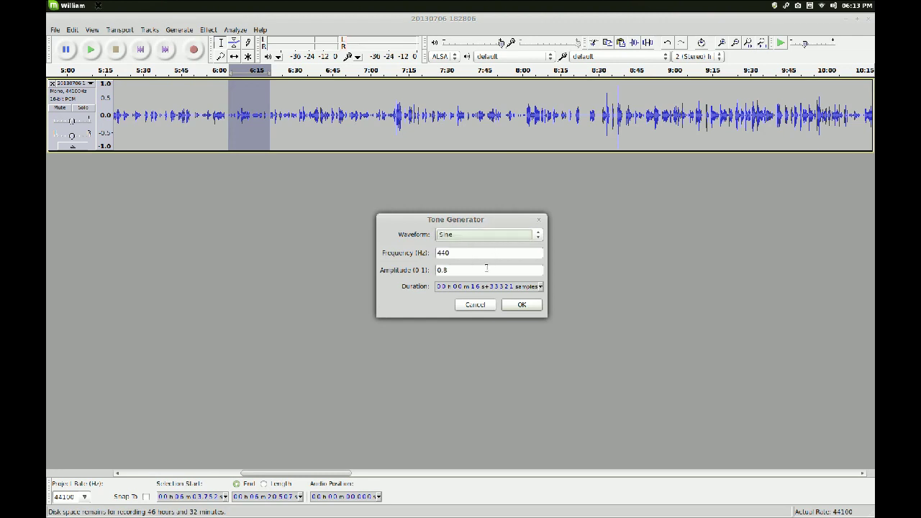
drag(460, 253, 434, 253)
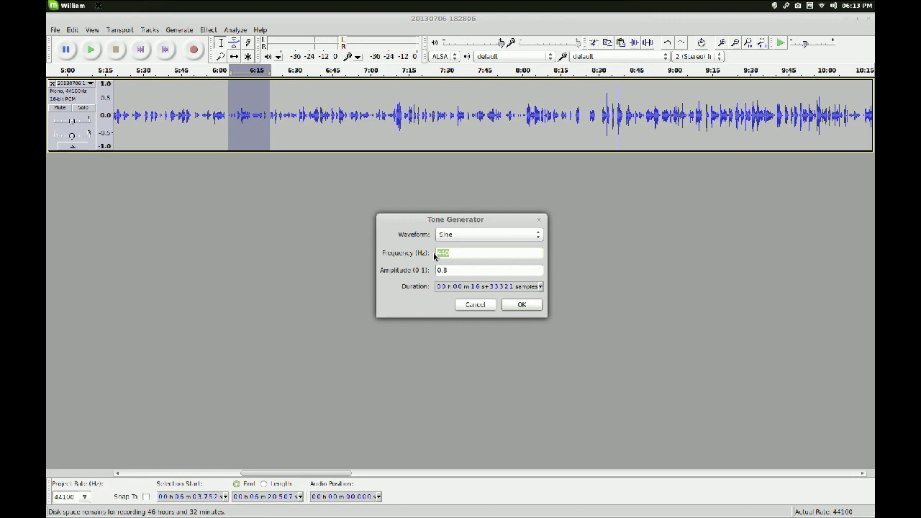
text(900)
click(449, 270)
click(513, 304)
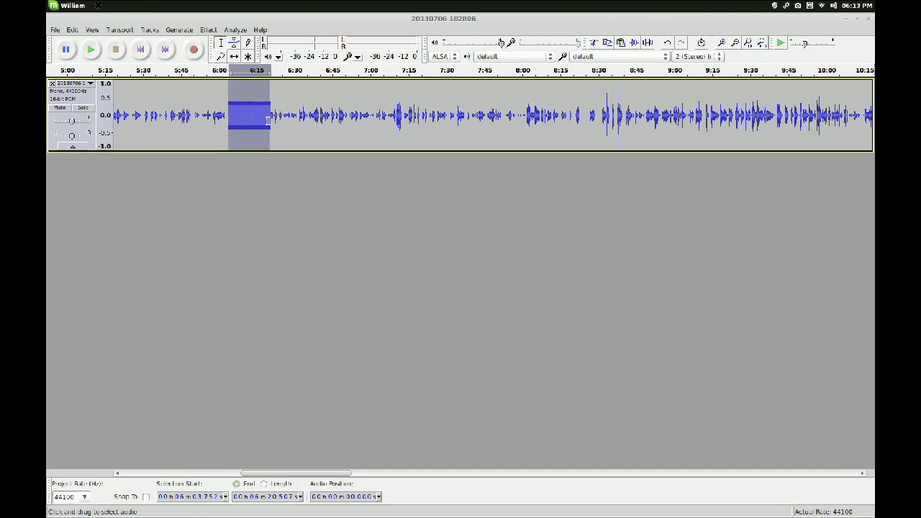
Step: Play back from just before the tone to check how it sounds
click(226, 109)
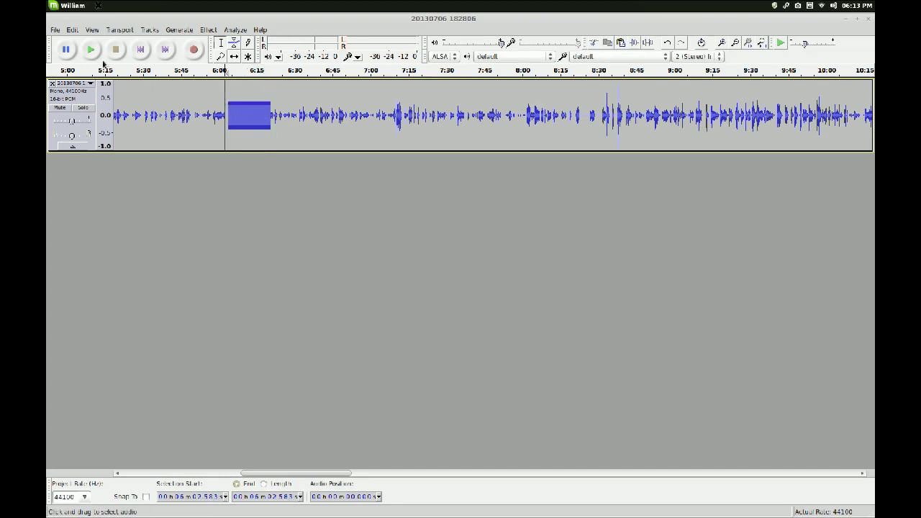
click(90, 49)
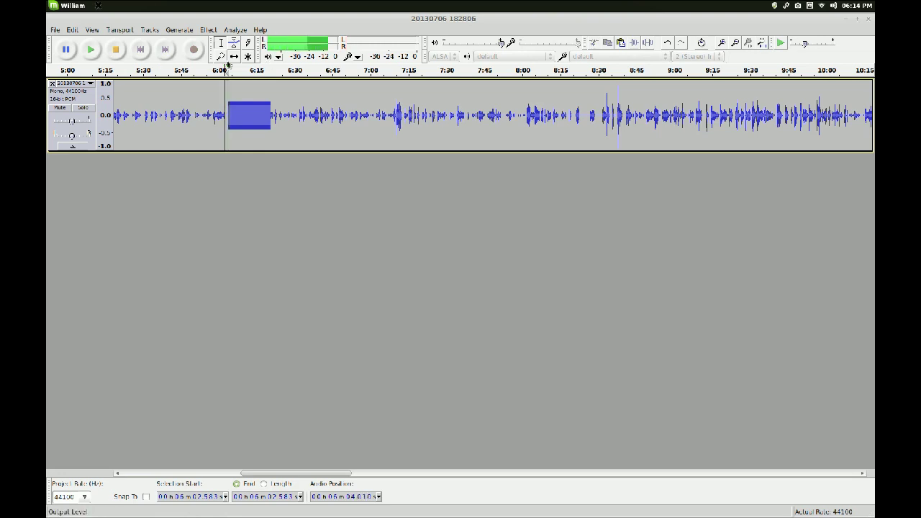
key(space)
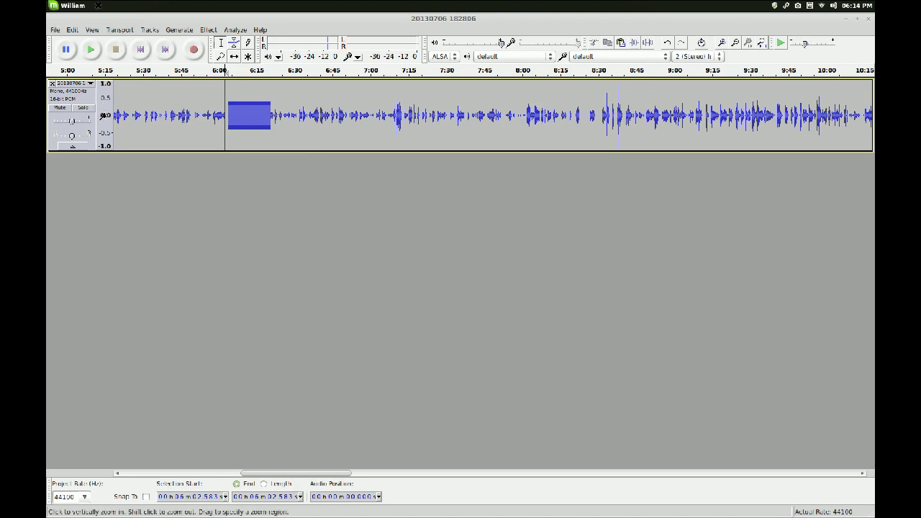
Step: Regenerate the tone at 900 Hz with 0.3 amplitude and play it back
click(176, 30)
click(182, 77)
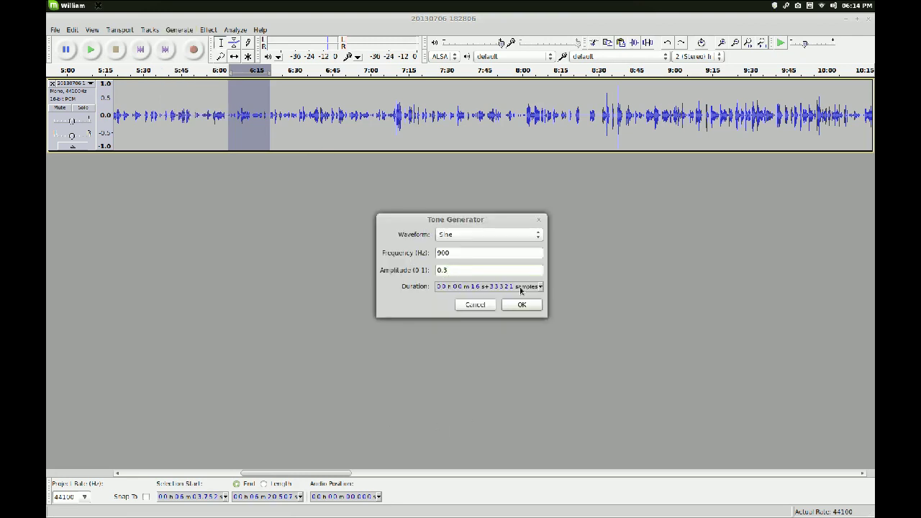
click(515, 305)
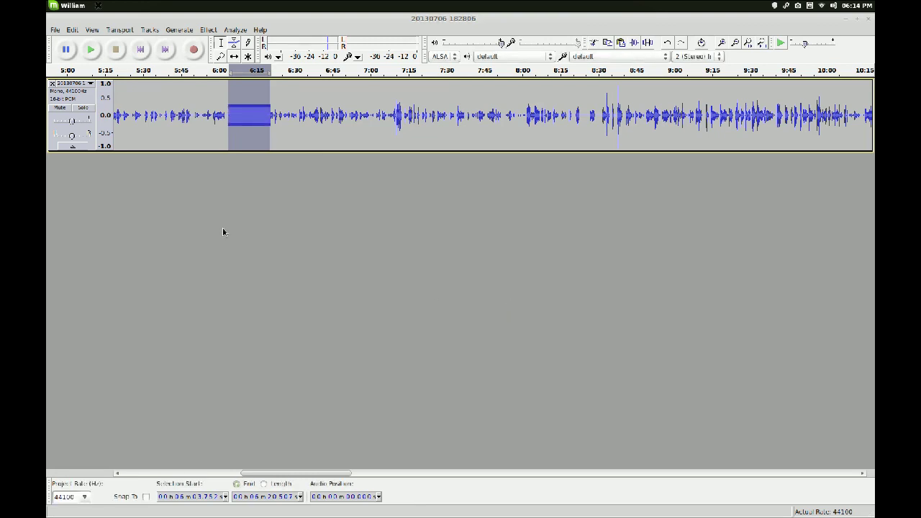
click(221, 111)
key(space)
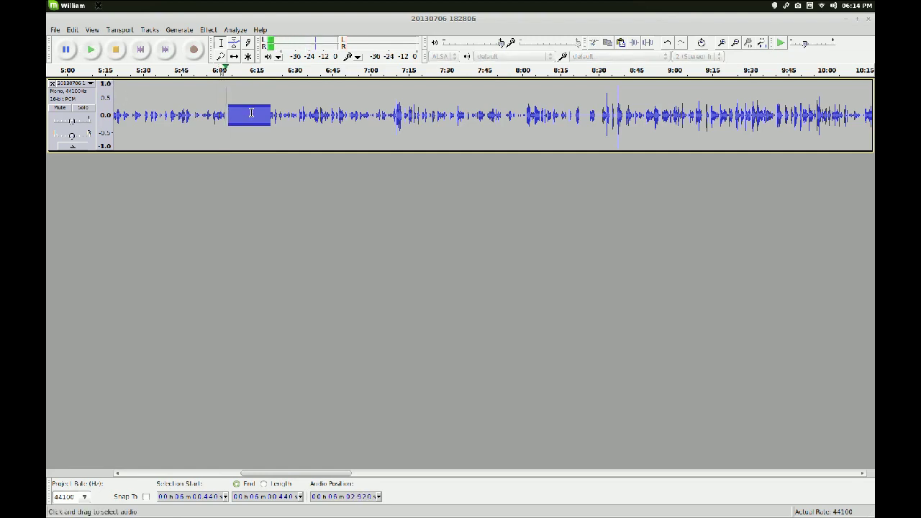
key(space)
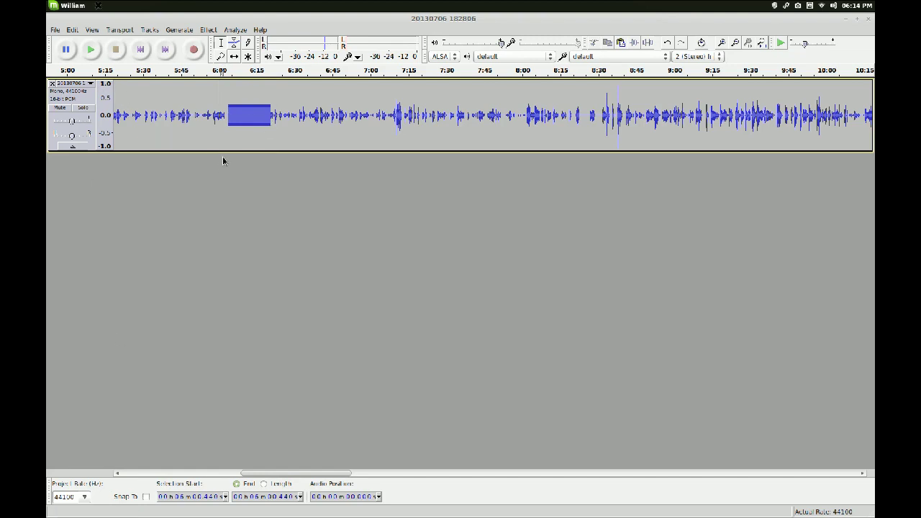
click(144, 29)
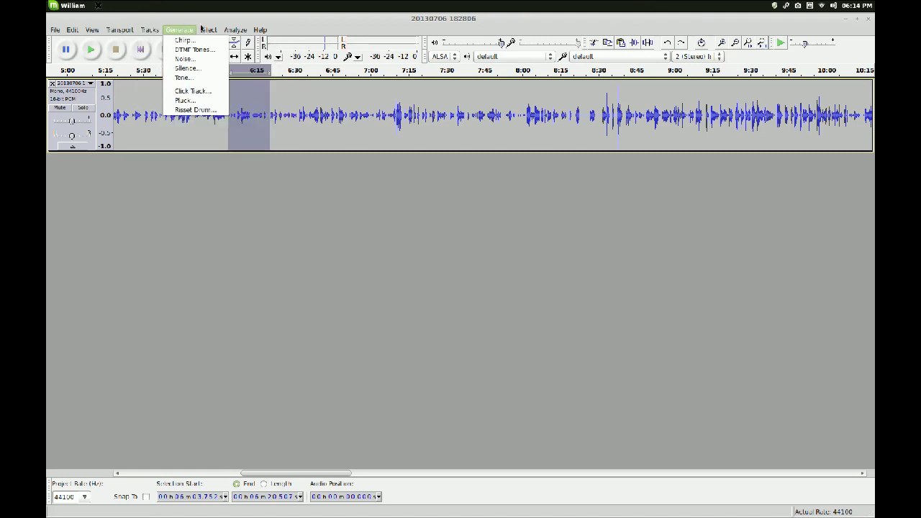
mouse_move(210, 30)
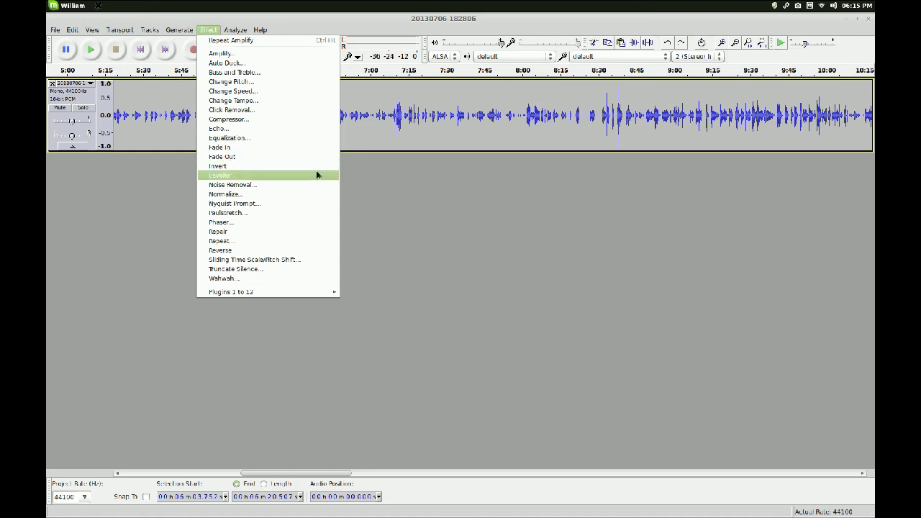
click(465, 239)
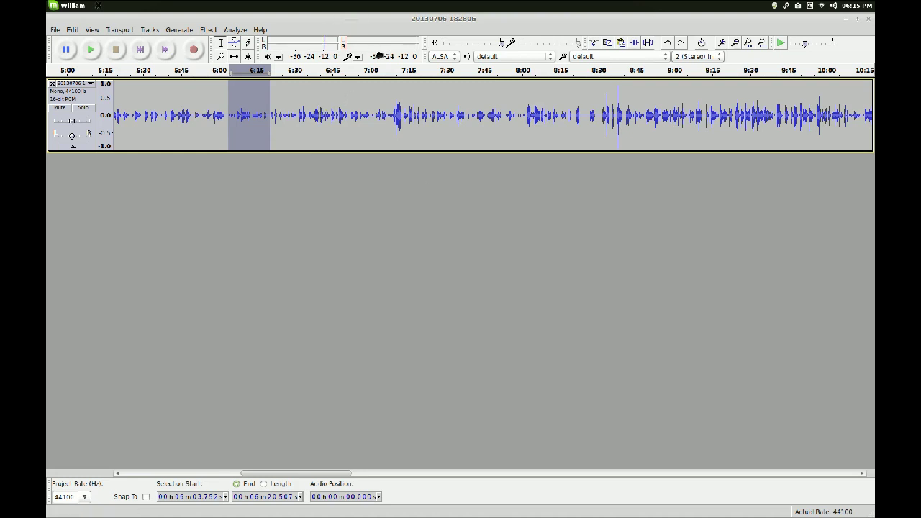
click(208, 113)
click(92, 48)
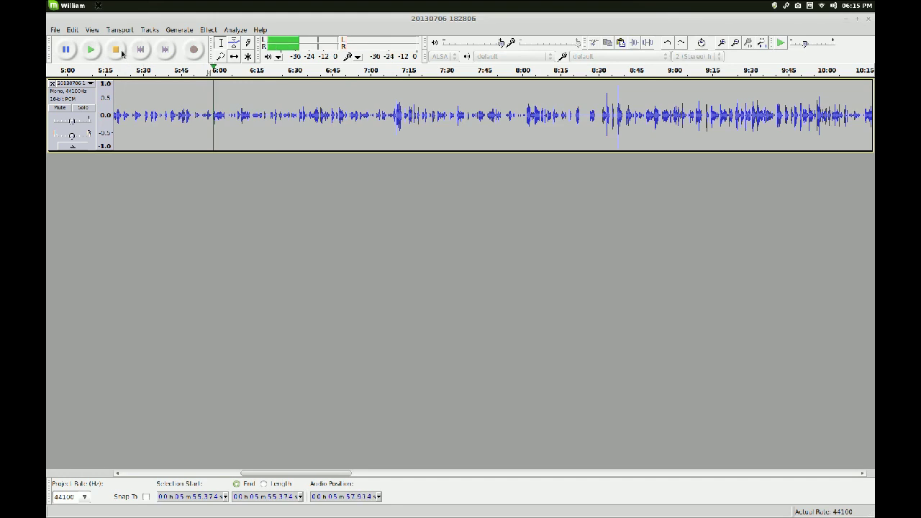
click(79, 50)
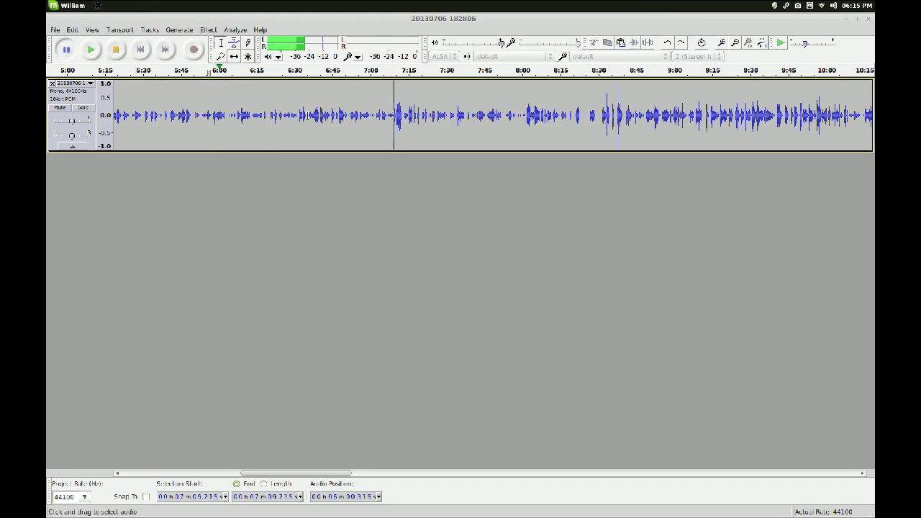
drag(395, 115, 288, 115)
click(210, 30)
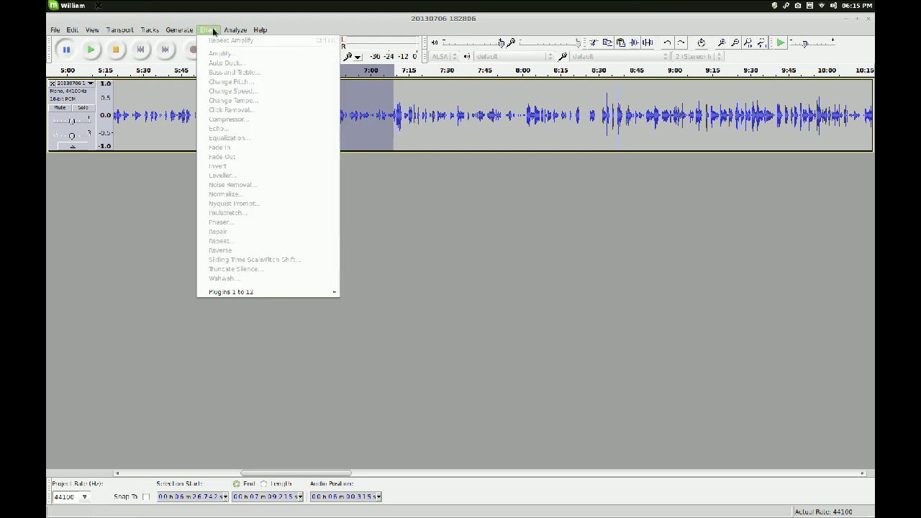
click(368, 213)
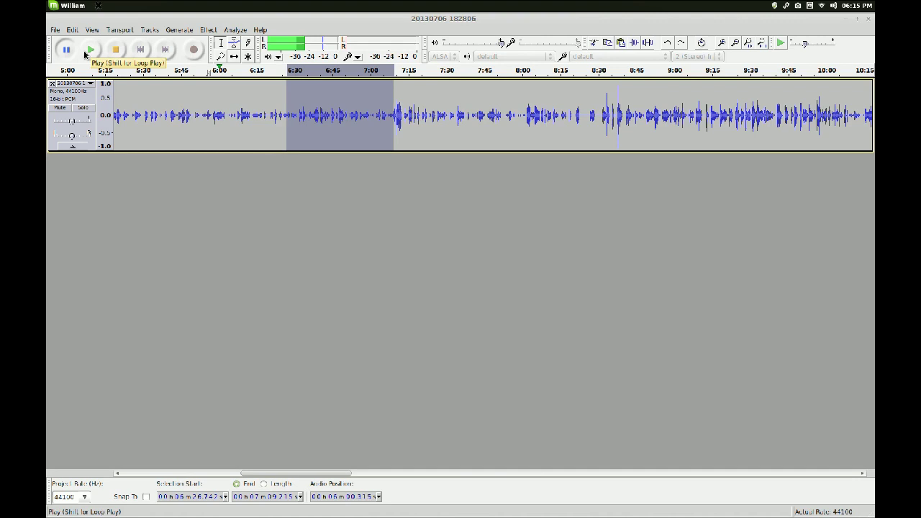
click(85, 53)
click(207, 31)
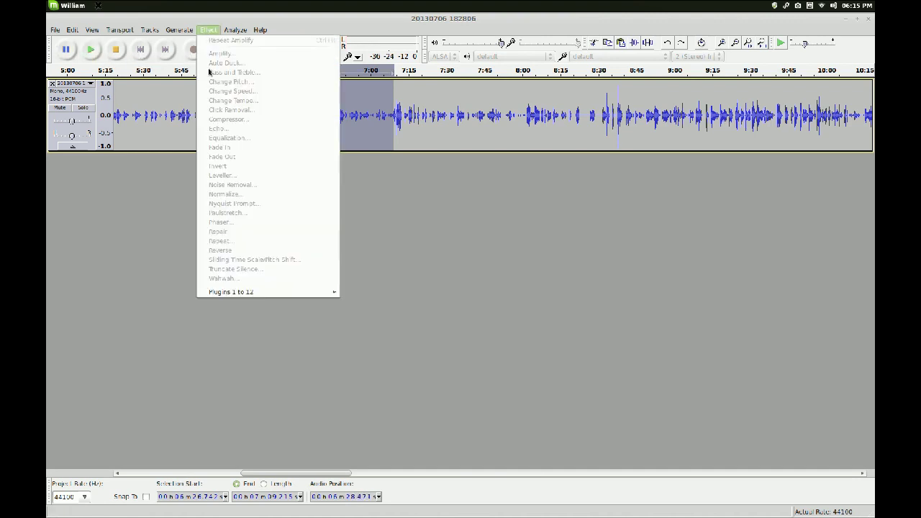
click(209, 31)
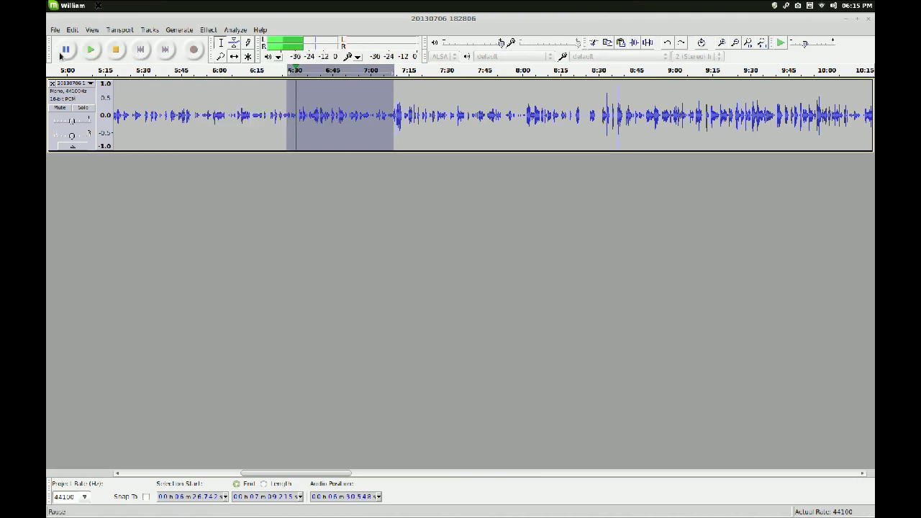
click(112, 55)
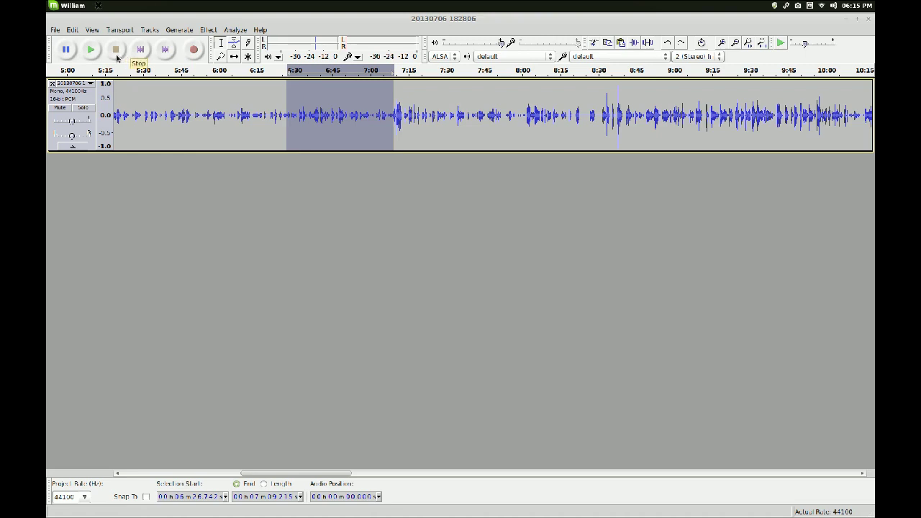
click(275, 119)
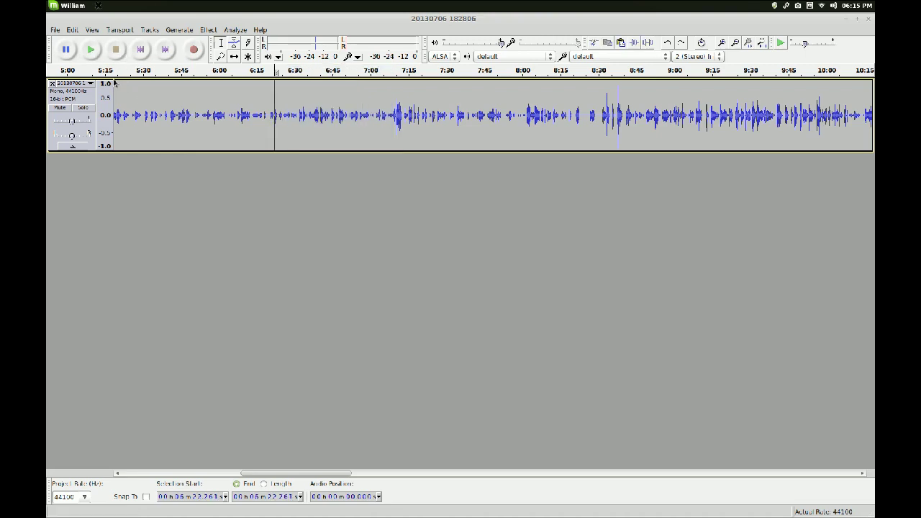
Step: Save the project to the Desktop as test.aup and unmaximize the Audacity window
click(53, 30)
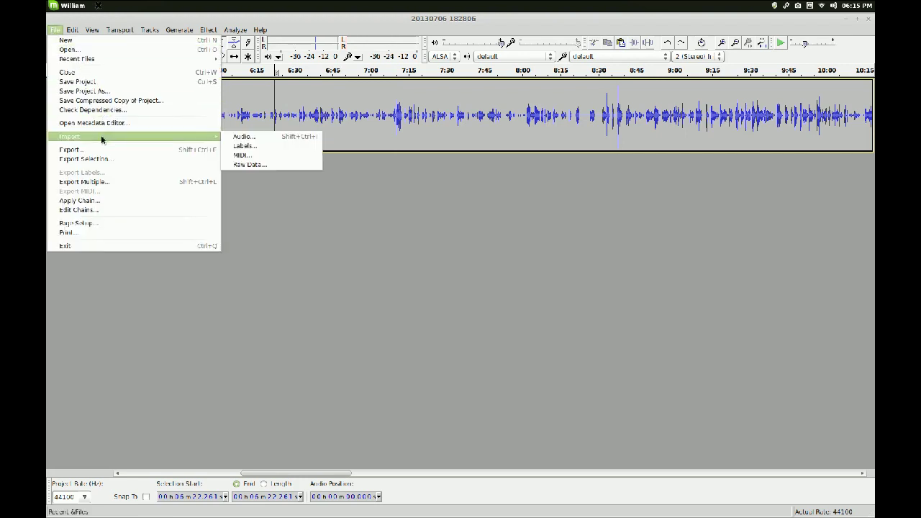
click(92, 91)
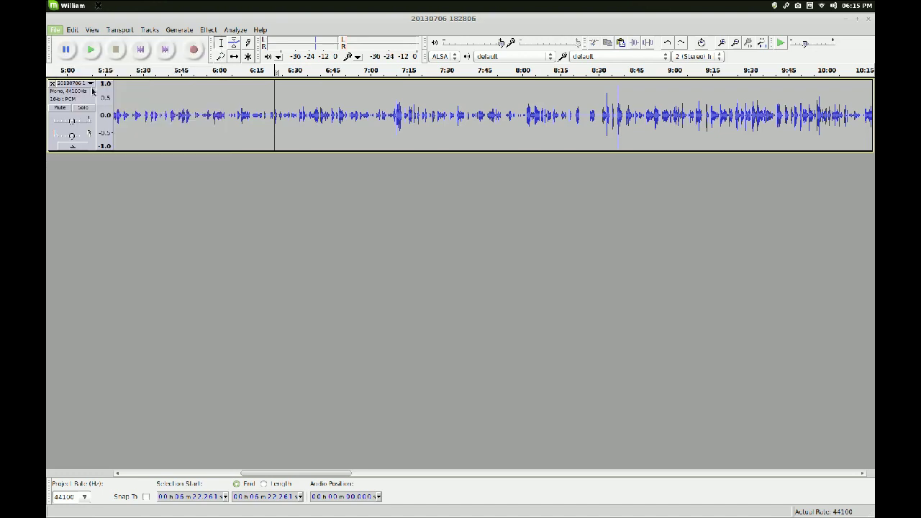
click(319, 257)
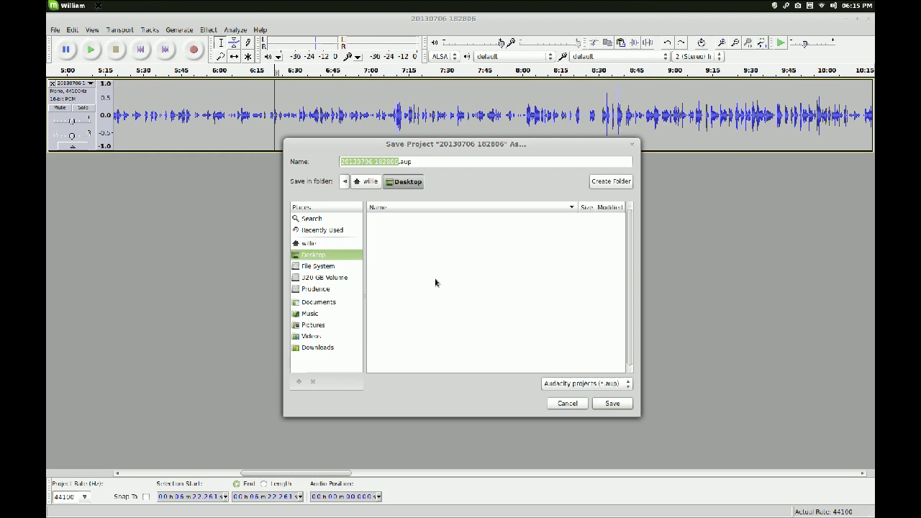
text(test)
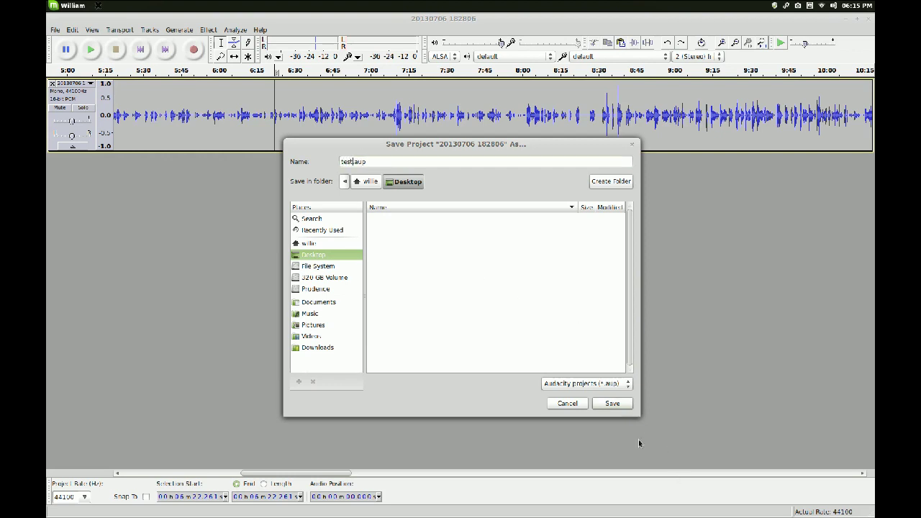
click(612, 403)
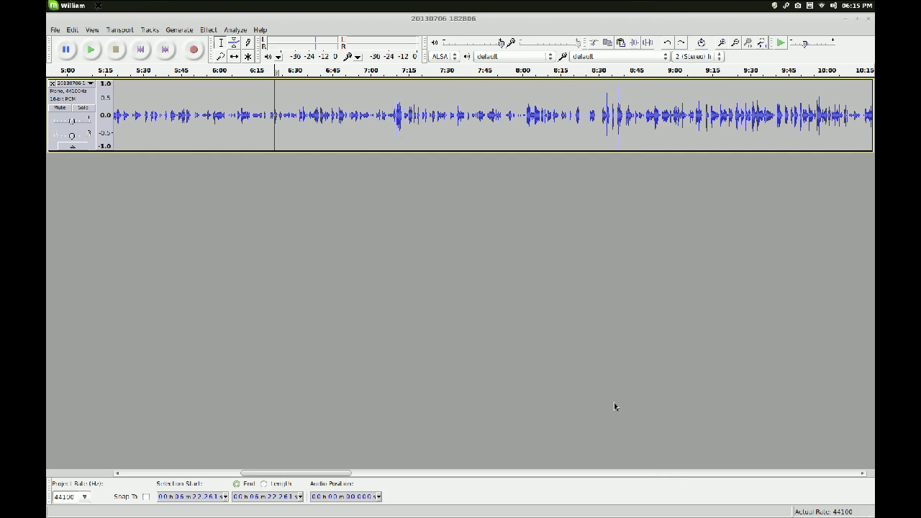
double_click(519, 18)
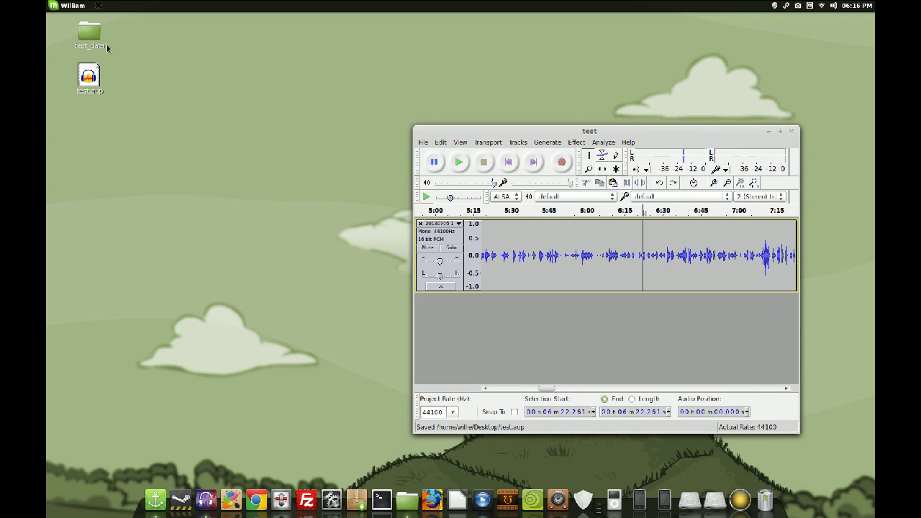
Step: Inspect test.aup and test_data on the desktop, then move the Audacity window up and left
click(85, 39)
click(89, 77)
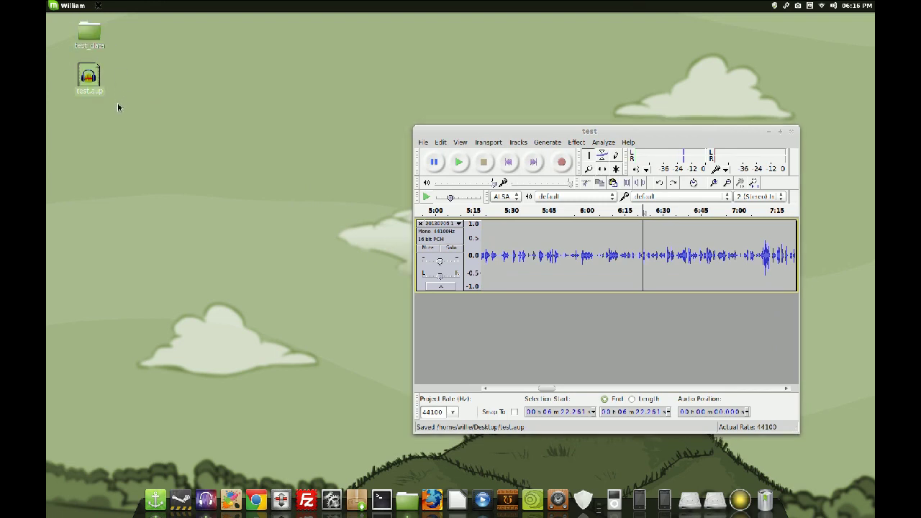
click(328, 460)
right_click(95, 66)
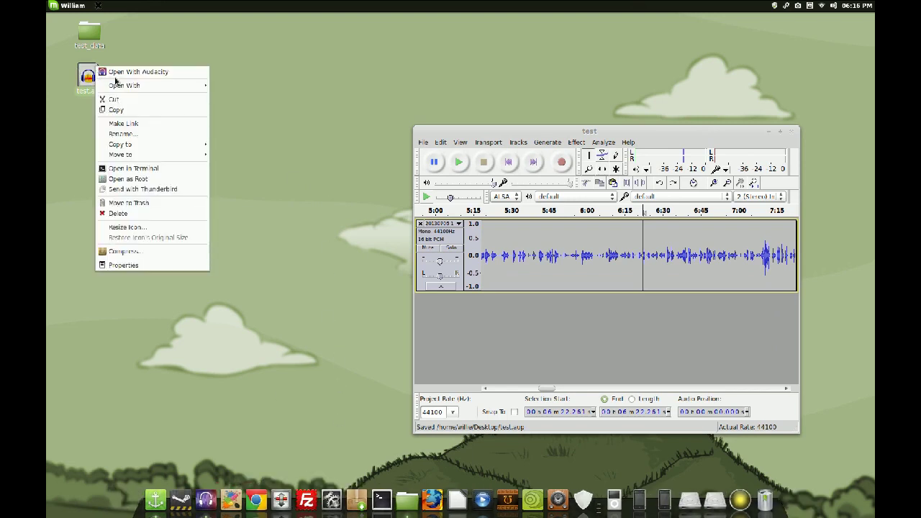
mouse_move(123, 88)
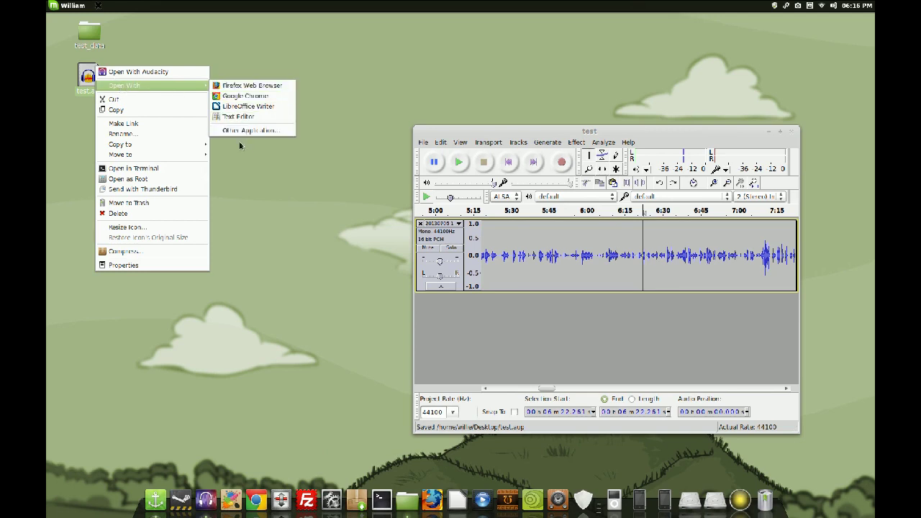
click(271, 257)
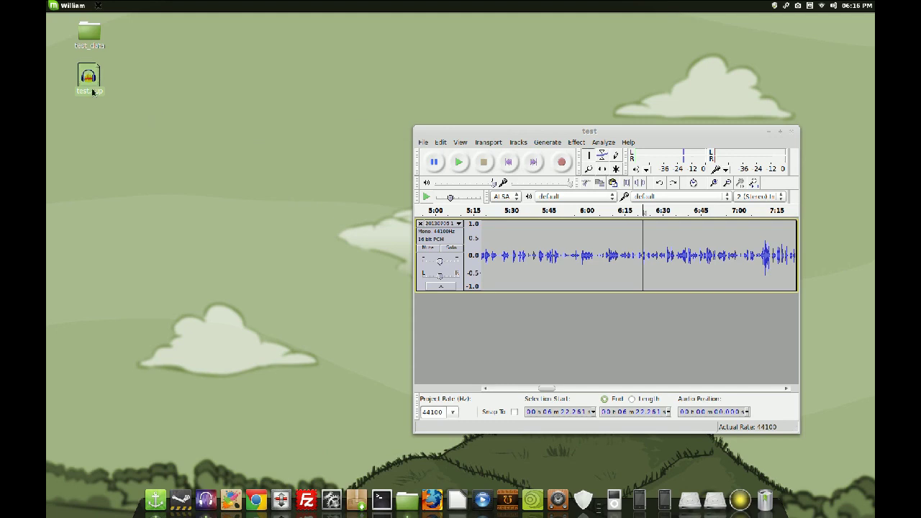
drag(473, 134, 338, 98)
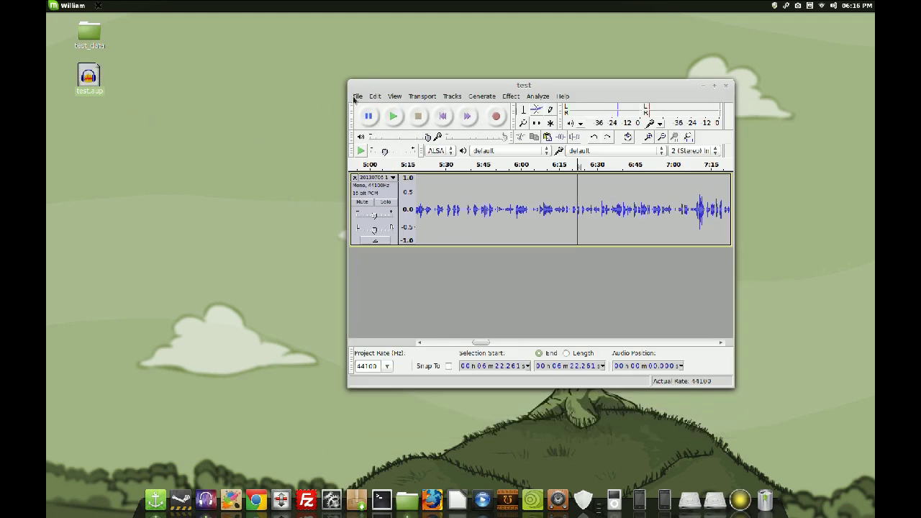
Step: Export the audio to the Desktop as test with the chosen file format, reaching Edit Metadata
click(358, 95)
click(387, 218)
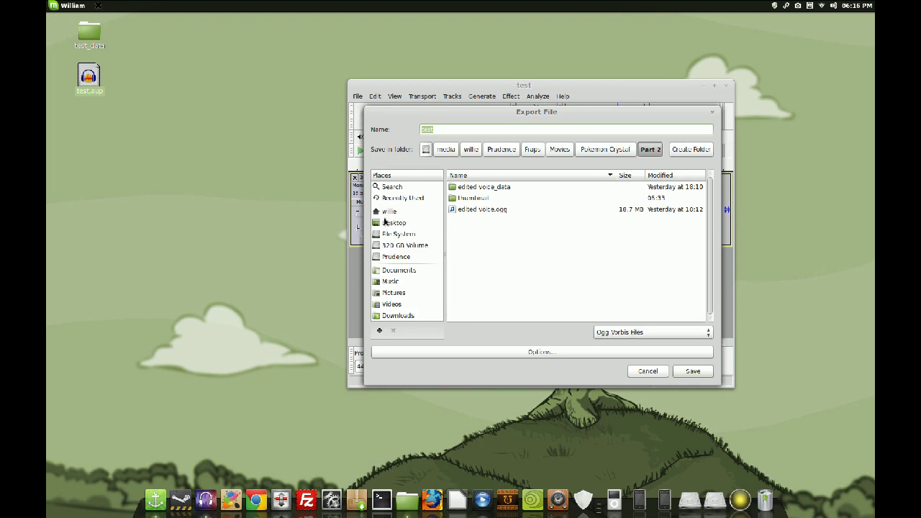
click(387, 223)
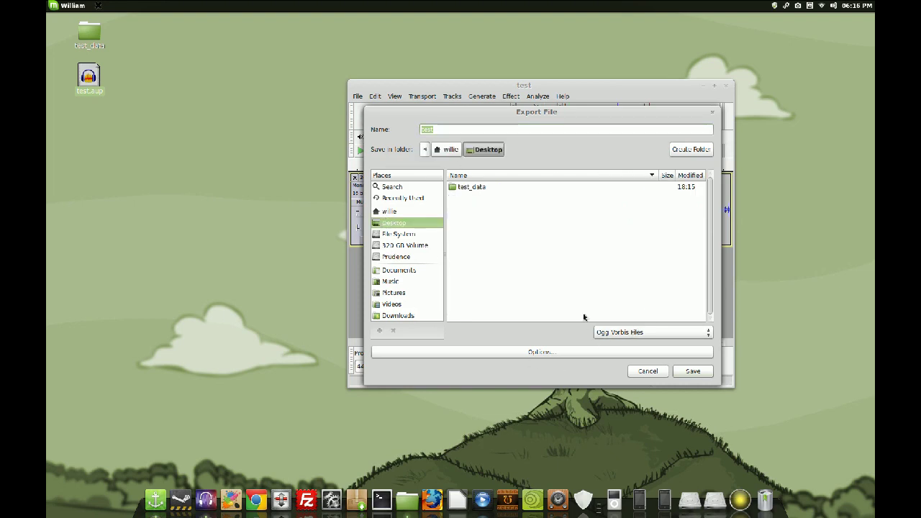
click(665, 333)
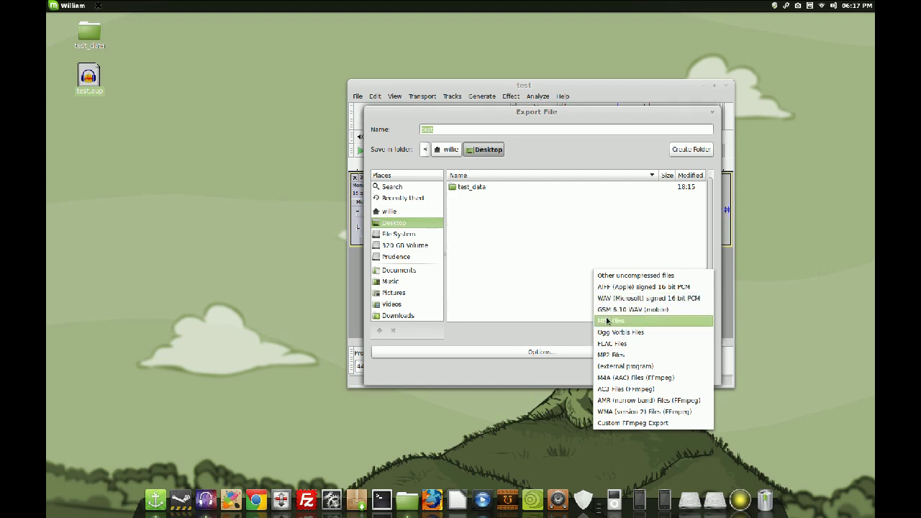
key(Down)
key(Return)
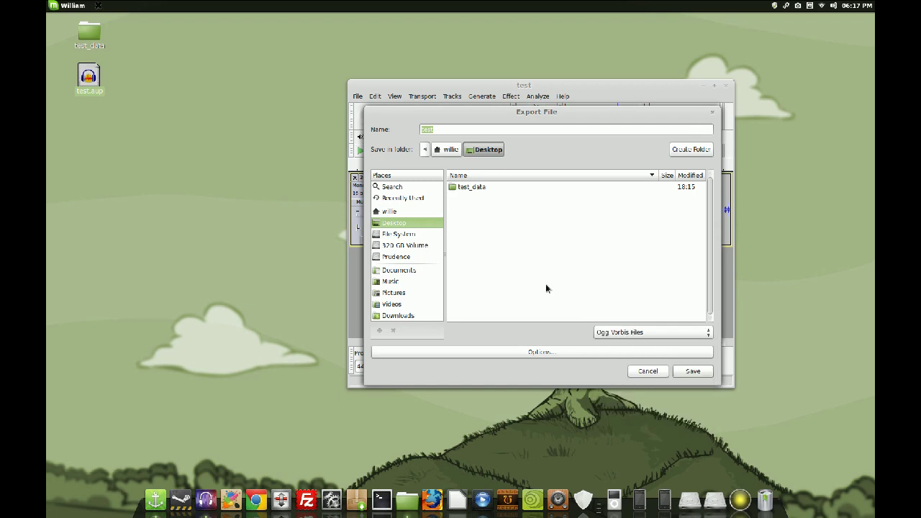
click(627, 333)
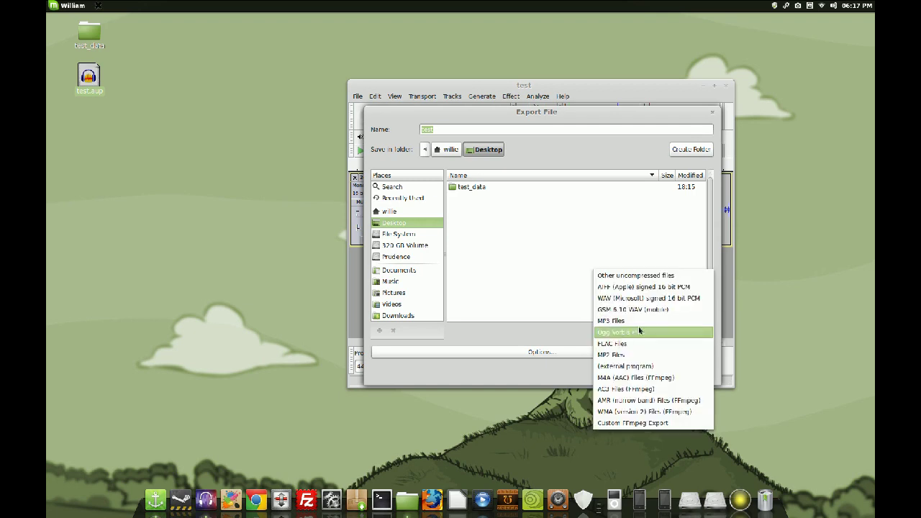
click(640, 332)
click(692, 372)
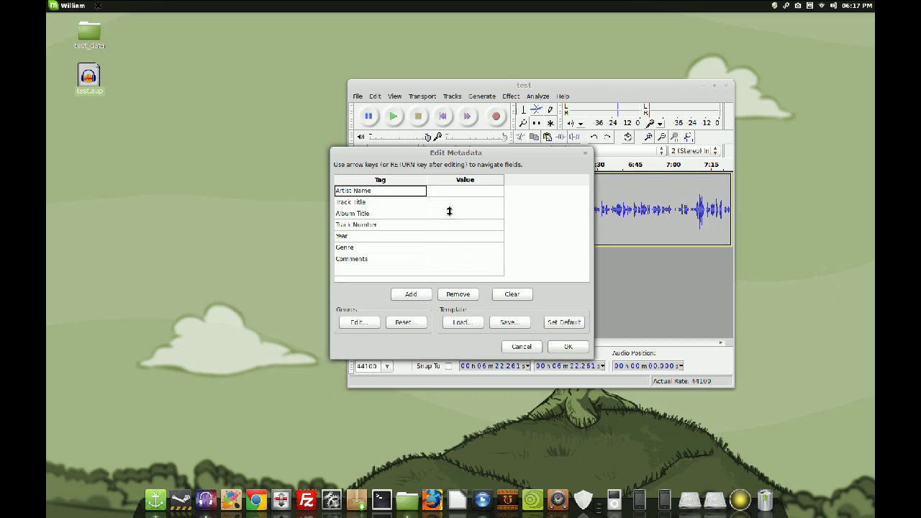
Step: Enter the artist name, title 'test', album 'Ya Face', track number 1 and year 2013, then confirm
click(438, 191)
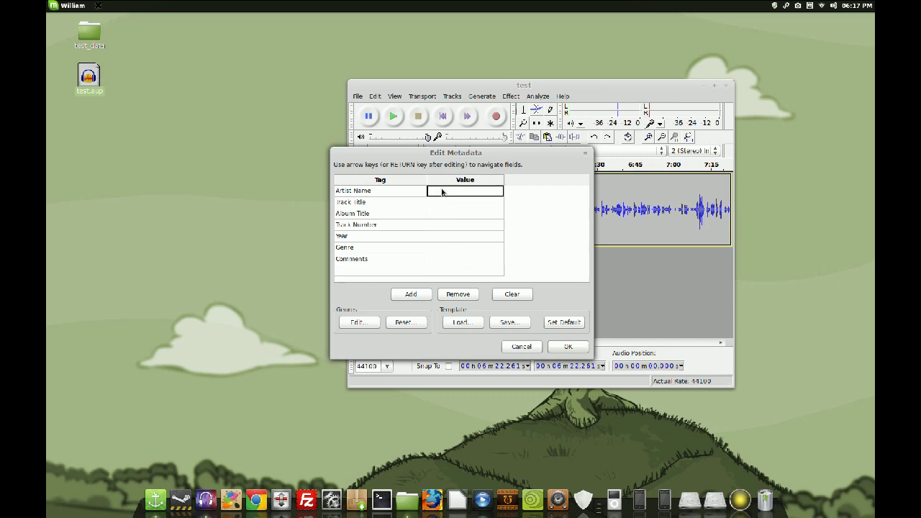
click(442, 190)
click(433, 203)
click(433, 203)
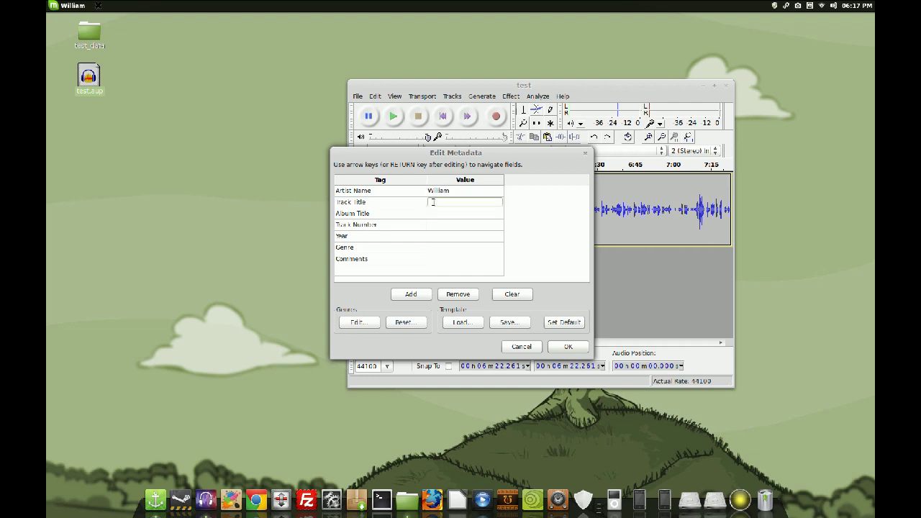
click(434, 213)
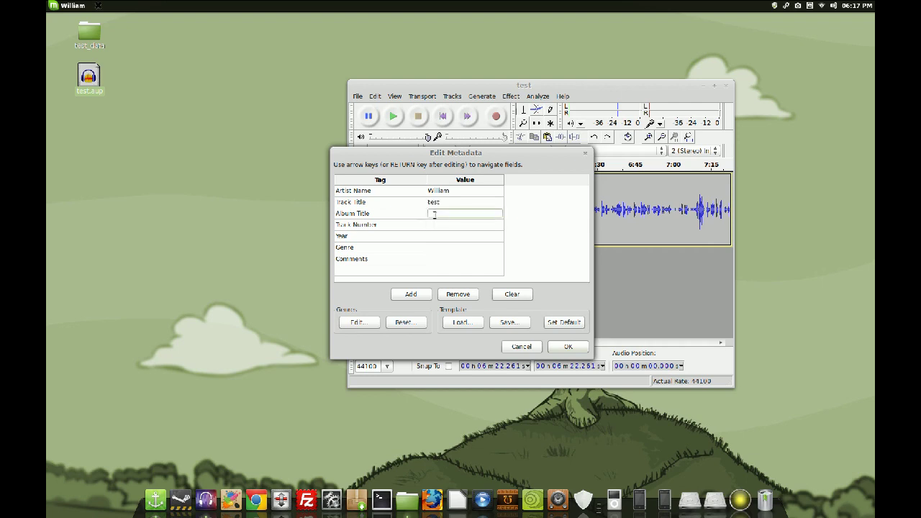
text(Ya Face)
click(435, 225)
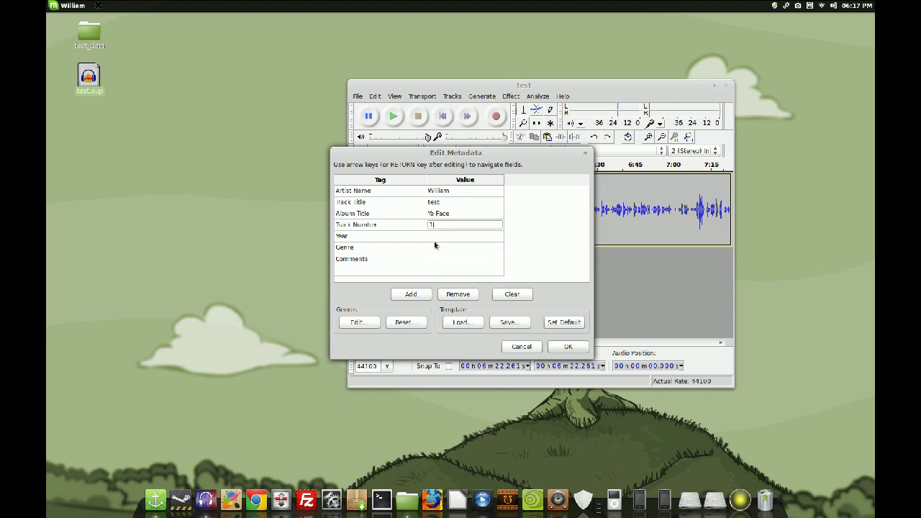
text(1)
click(430, 237)
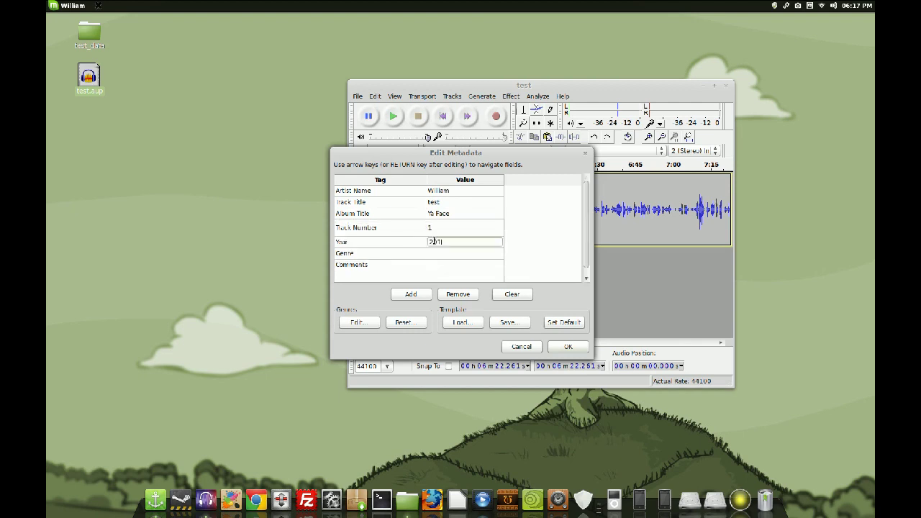
text(2013)
click(570, 347)
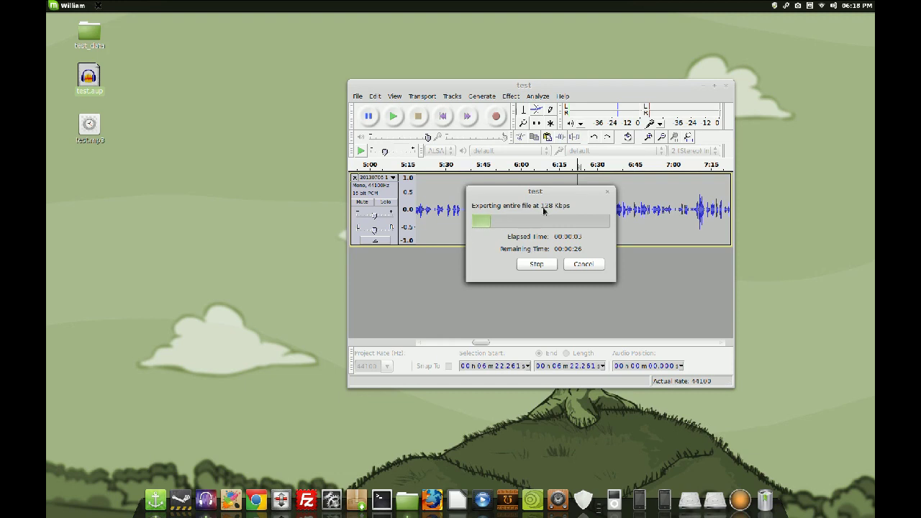
Step: Check test.mp3 on the desktop and reposition the Audacity window and export progress box
drag(90, 129, 110, 147)
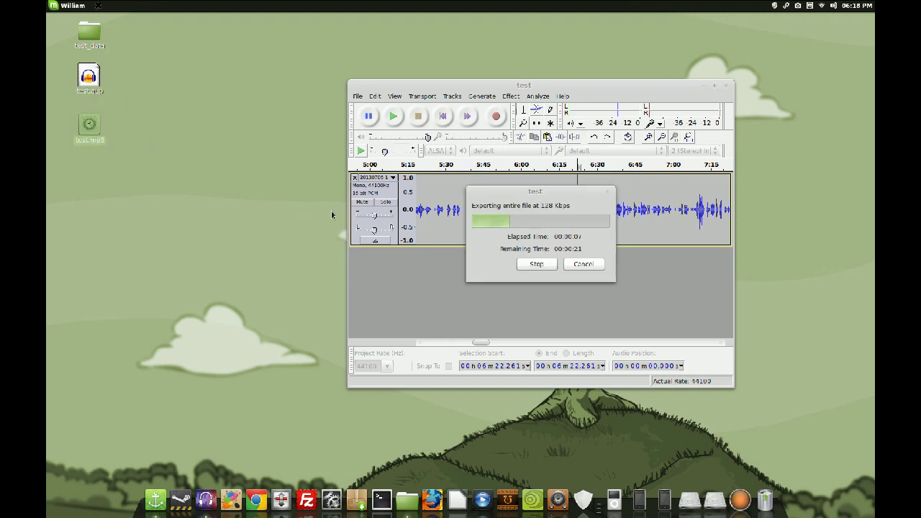
right_click(97, 124)
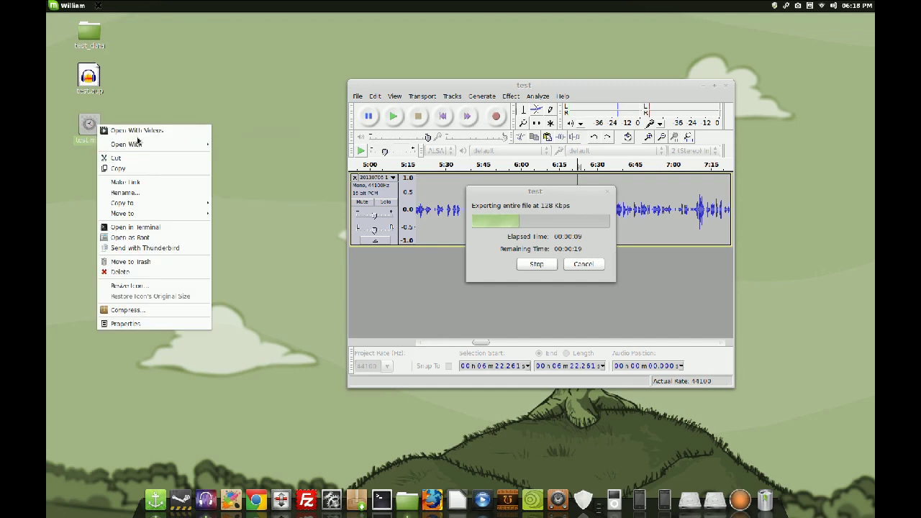
mouse_move(152, 143)
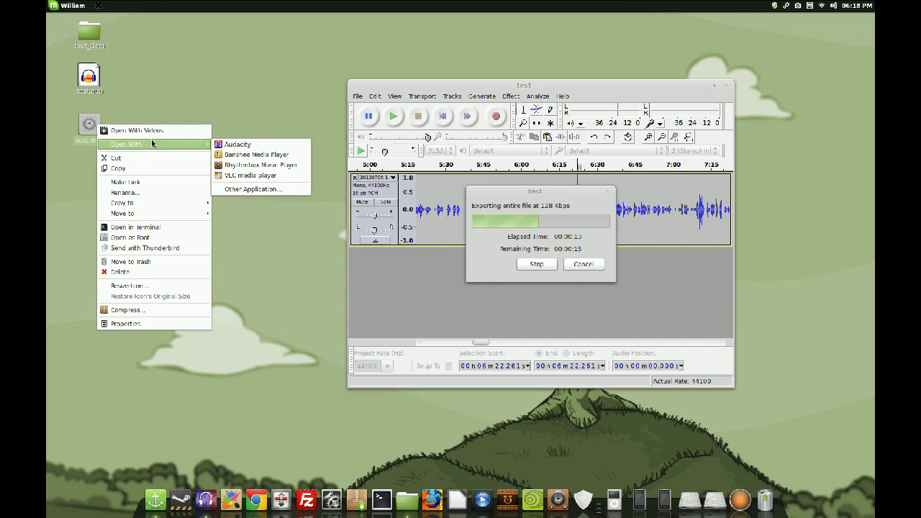
click(297, 170)
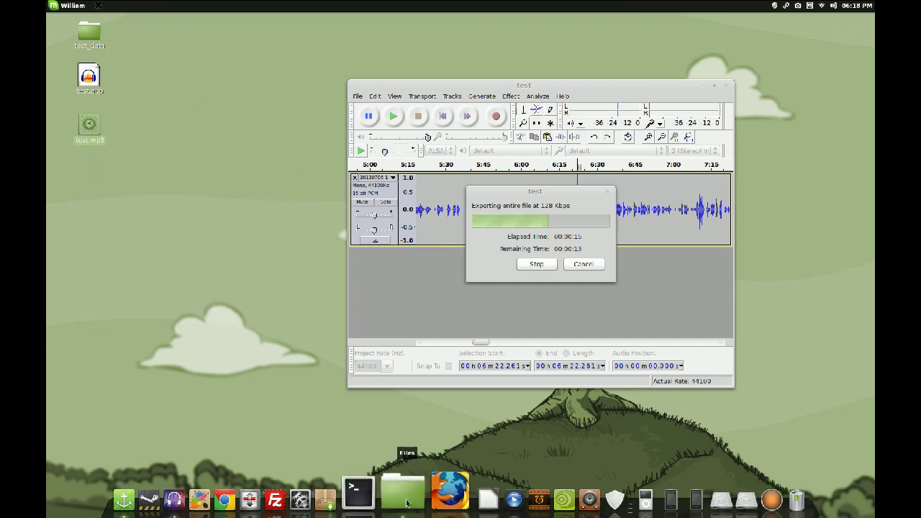
click(360, 101)
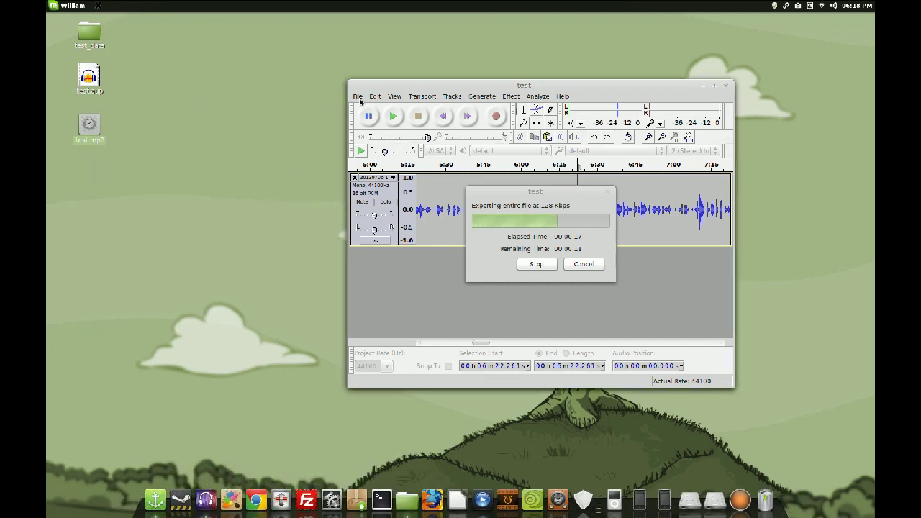
drag(526, 88, 523, 65)
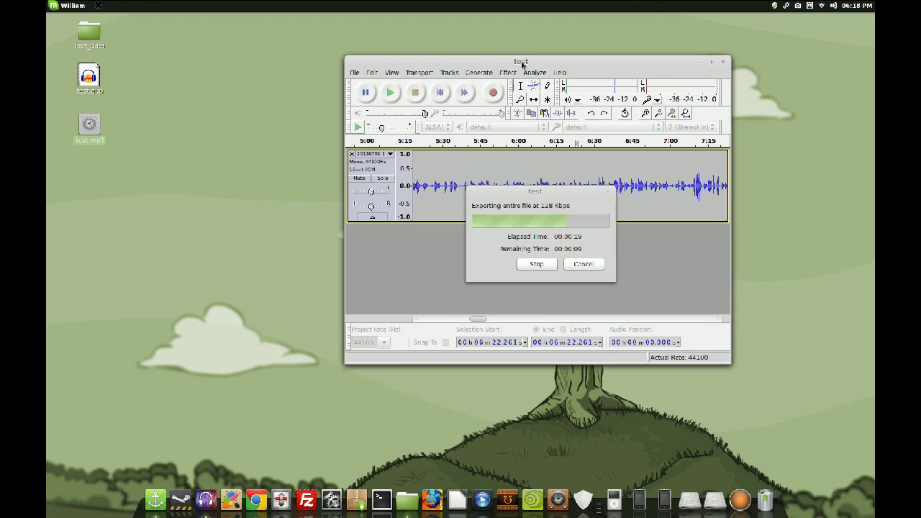
drag(566, 189, 589, 153)
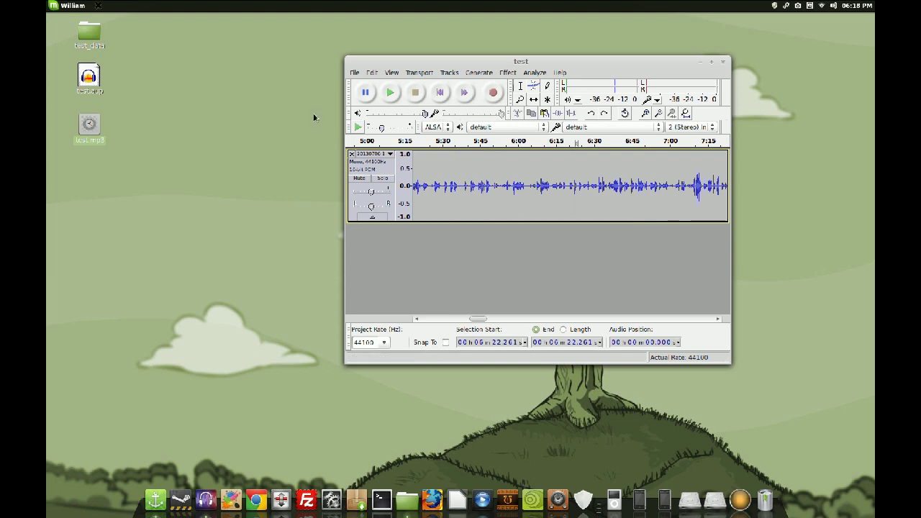
Step: Cancel the File > Open dialog, then create a new empty project with File > New
click(353, 73)
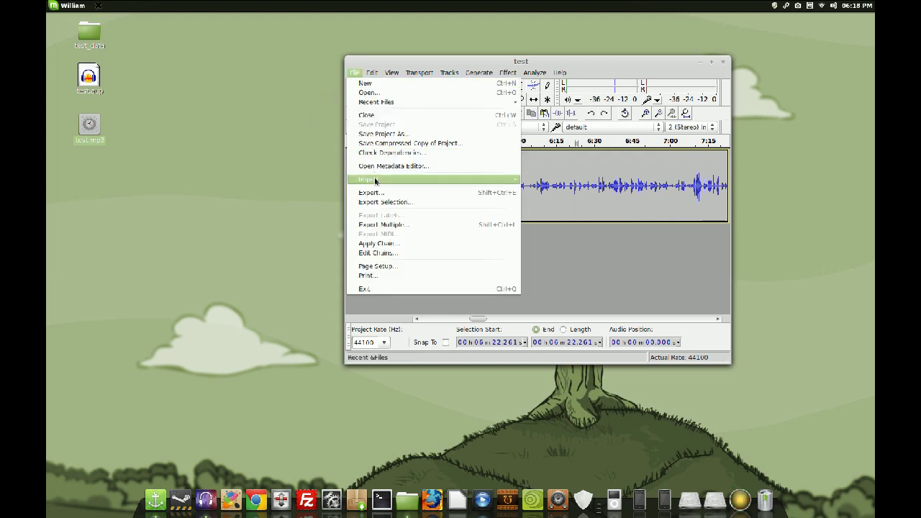
click(369, 92)
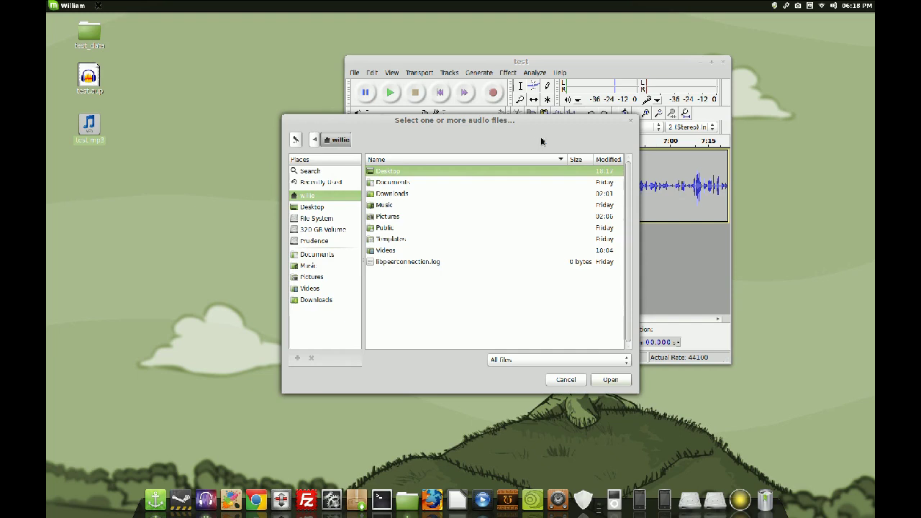
click(565, 381)
click(354, 73)
click(367, 86)
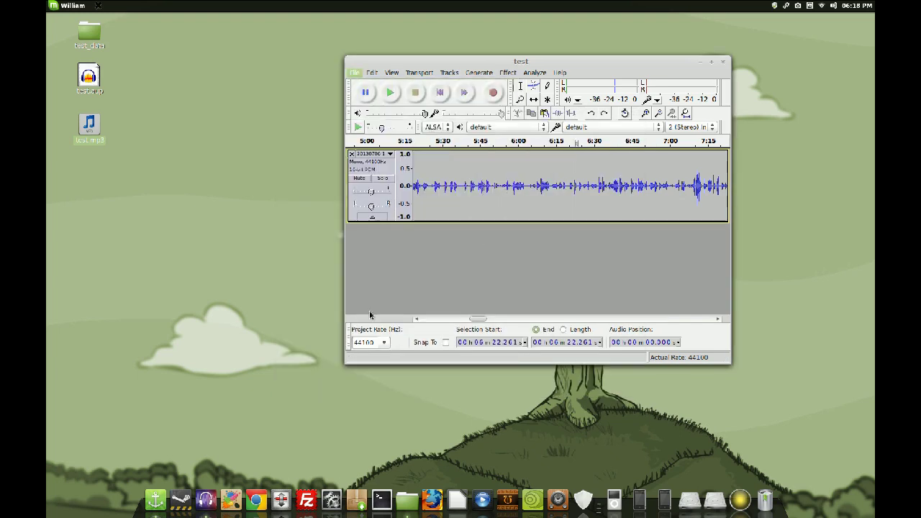
Step: Drag S1E1-Pre edit.ogg from Nemo's Episode 1 folder into Audacity, importing a 22-minute stereo track
click(407, 512)
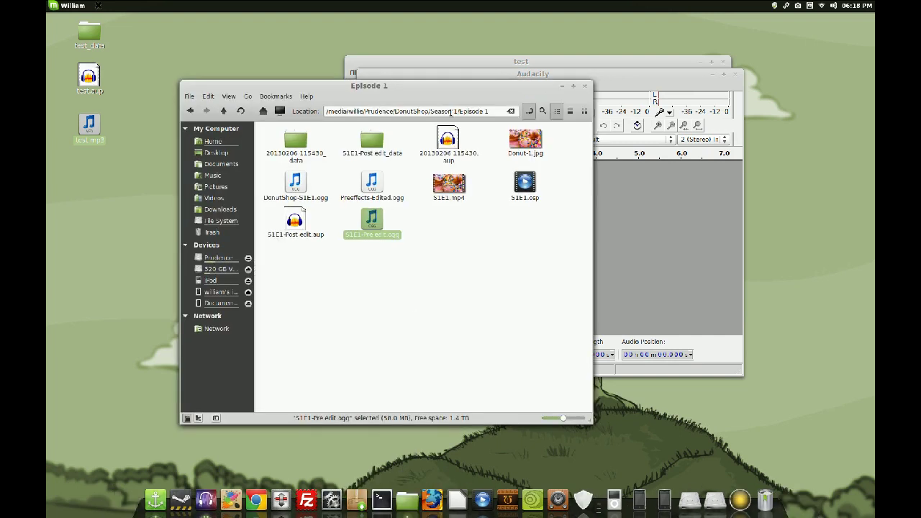
drag(434, 91, 47, 209)
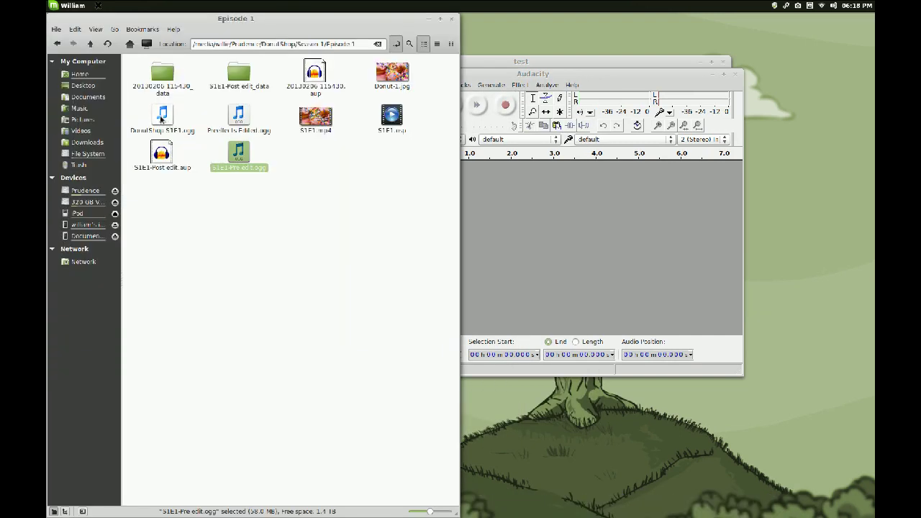
drag(239, 152, 583, 254)
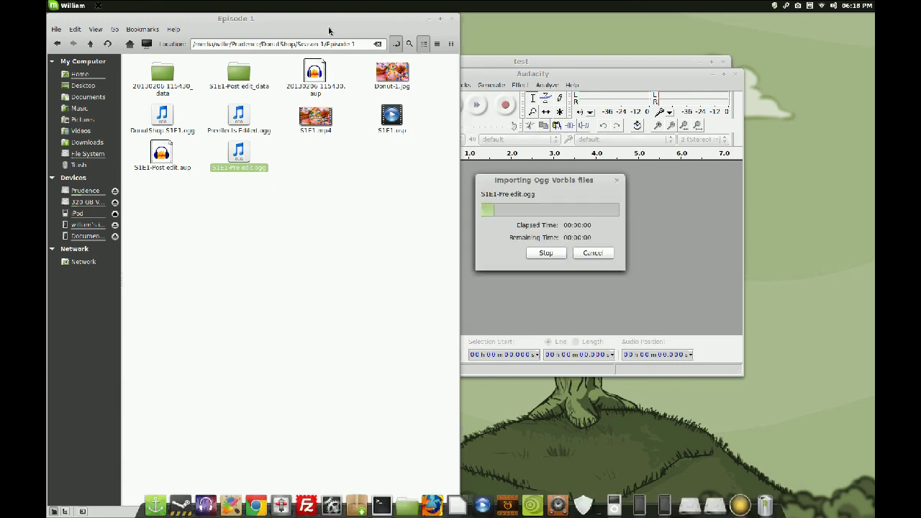
drag(329, 19, 295, 242)
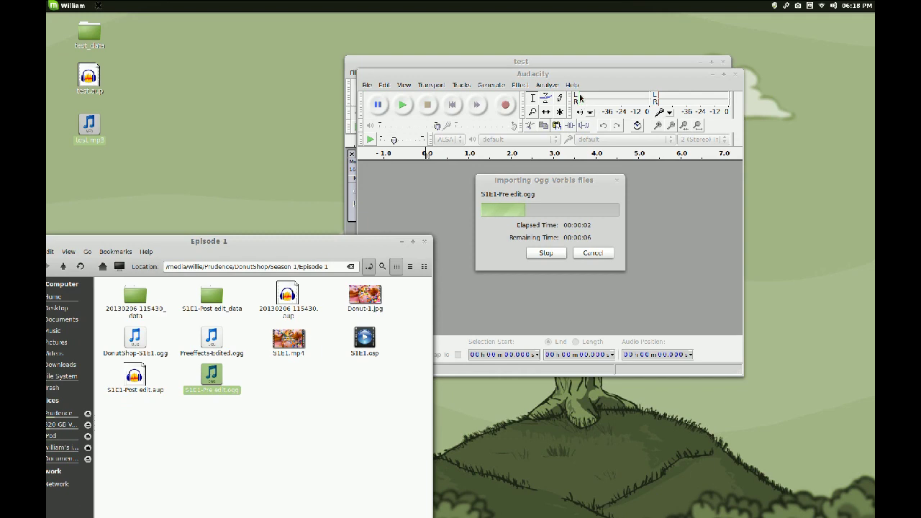
click(516, 211)
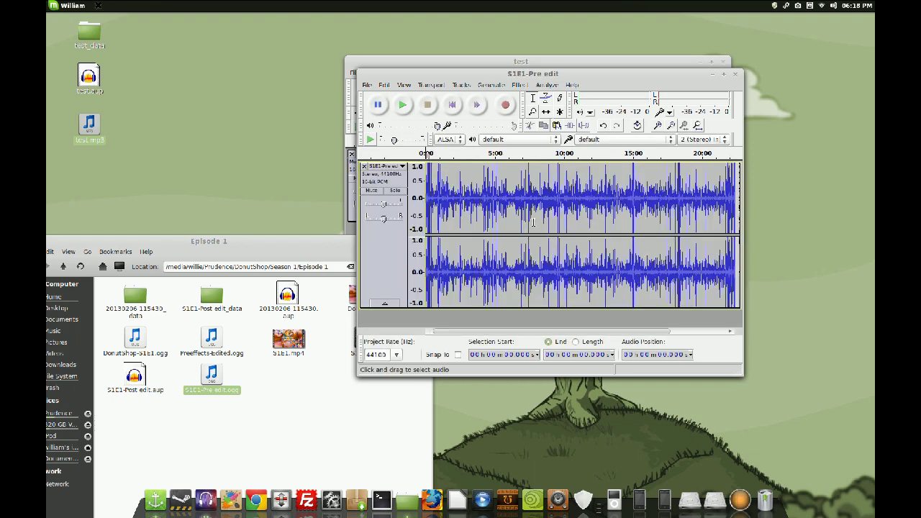
drag(465, 193, 626, 193)
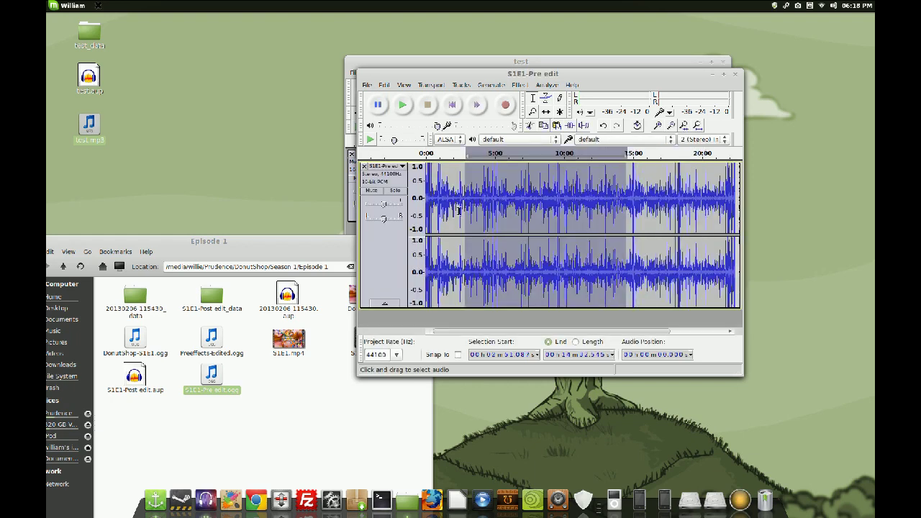
Step: Close the Episode 1 file manager window, leaving the S1E1-Pre edit track in view
click(493, 194)
click(259, 246)
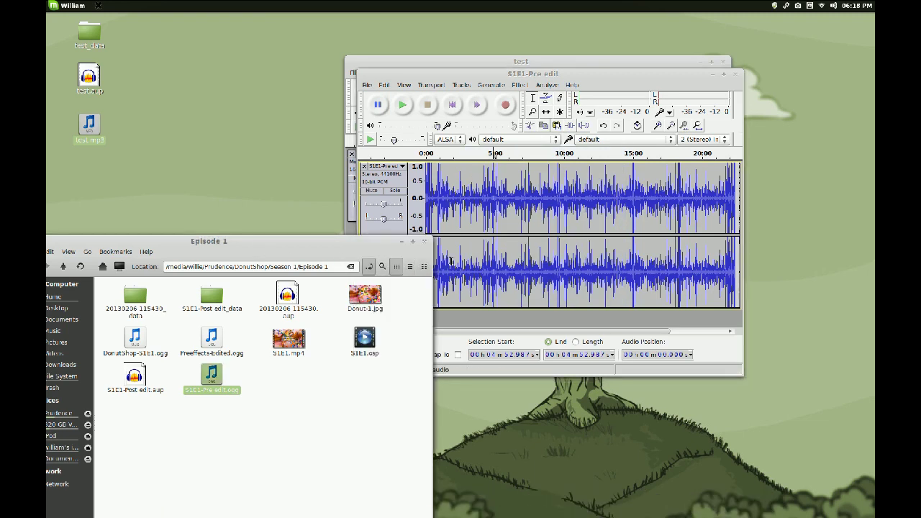
click(425, 242)
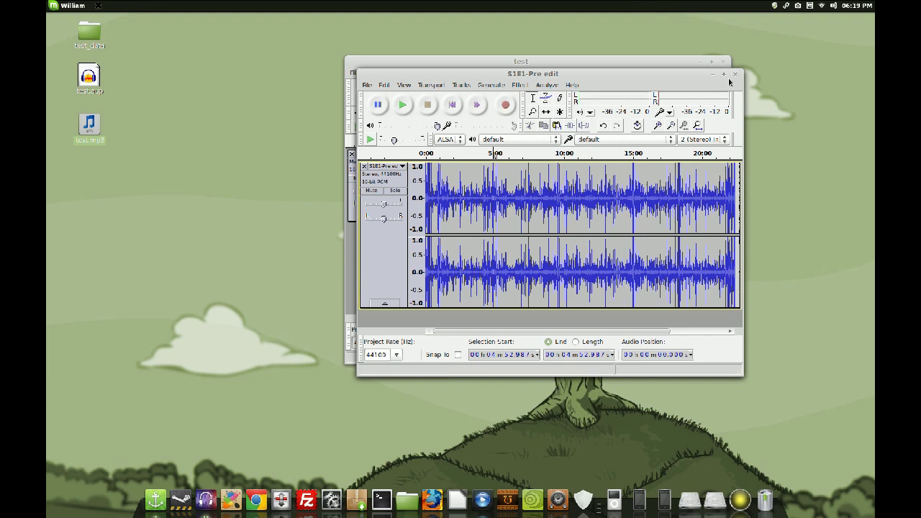
Step: Play test.mp3 in the Videos player, then pause it
right_click(94, 128)
click(108, 131)
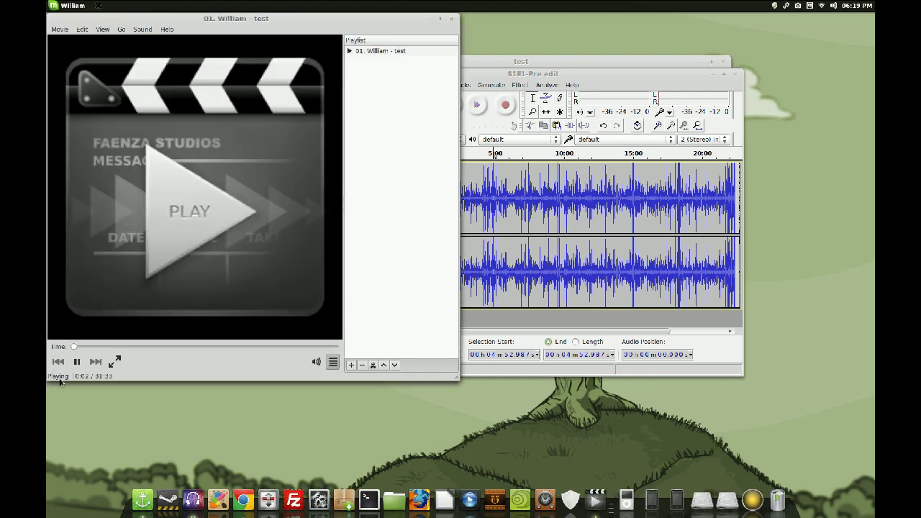
click(77, 363)
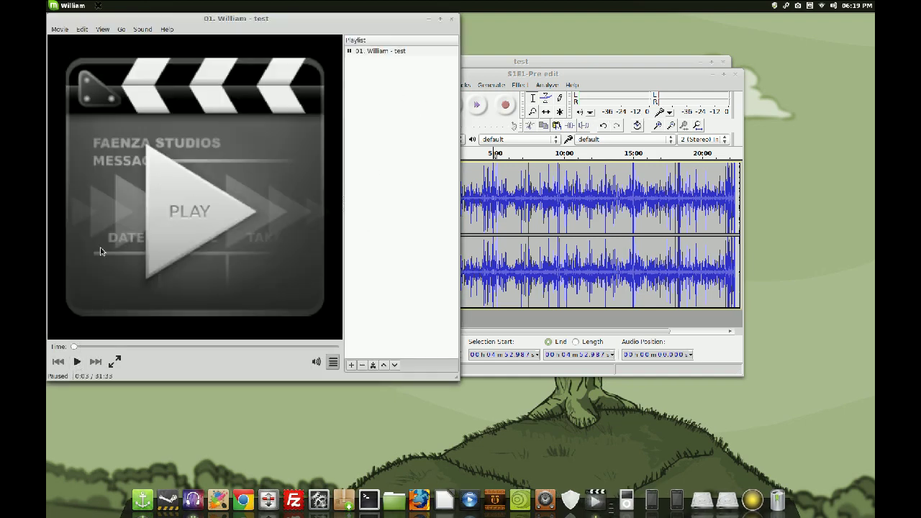
Step: Review test.mp3's properties showing title test and album Ya Face, then close the player
click(83, 29)
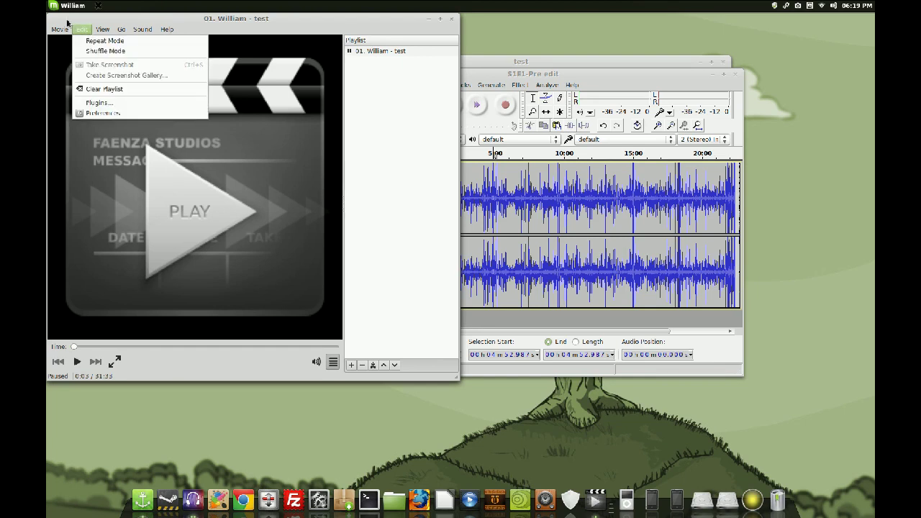
mouse_move(62, 29)
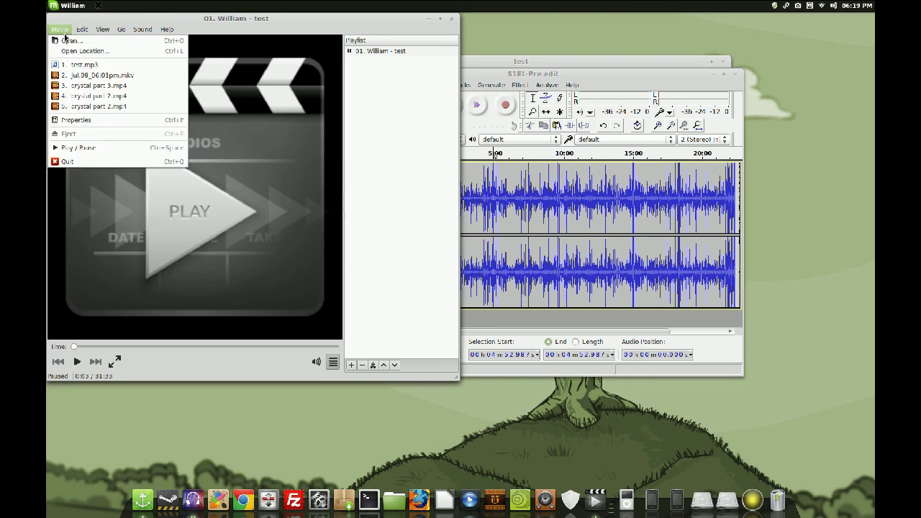
click(75, 120)
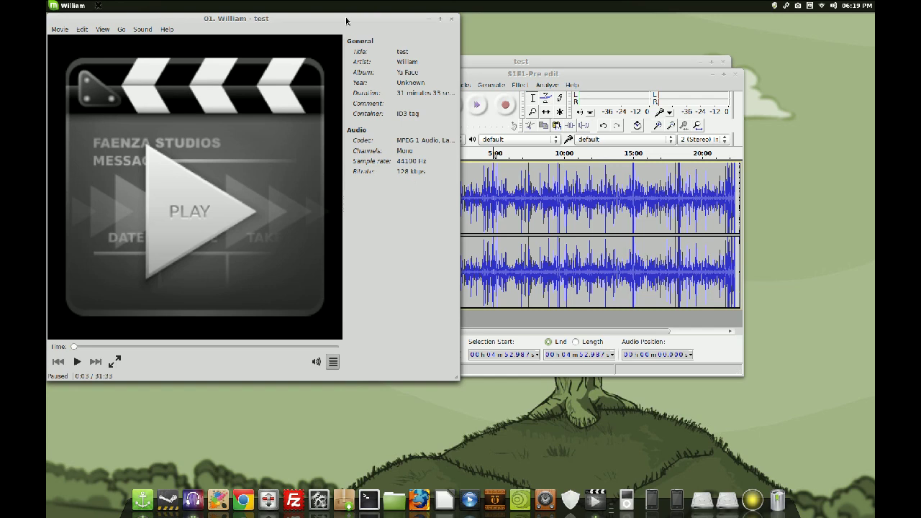
drag(346, 20, 437, 109)
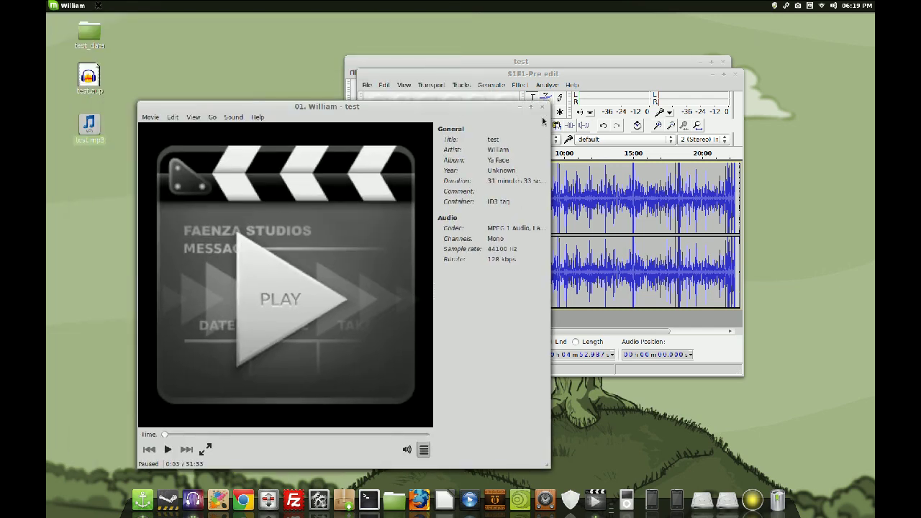
click(543, 107)
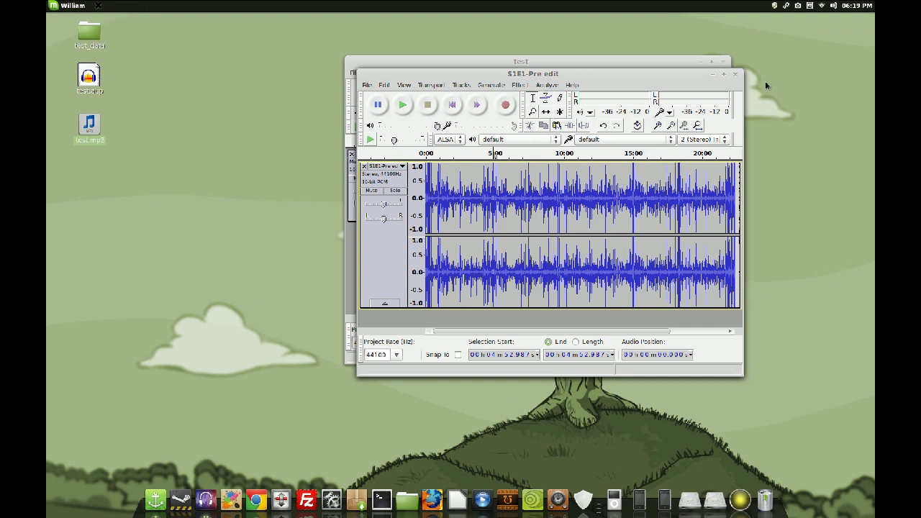
Step: Close the S1E1-Pre edit project and choose Yes to save its changes
click(736, 77)
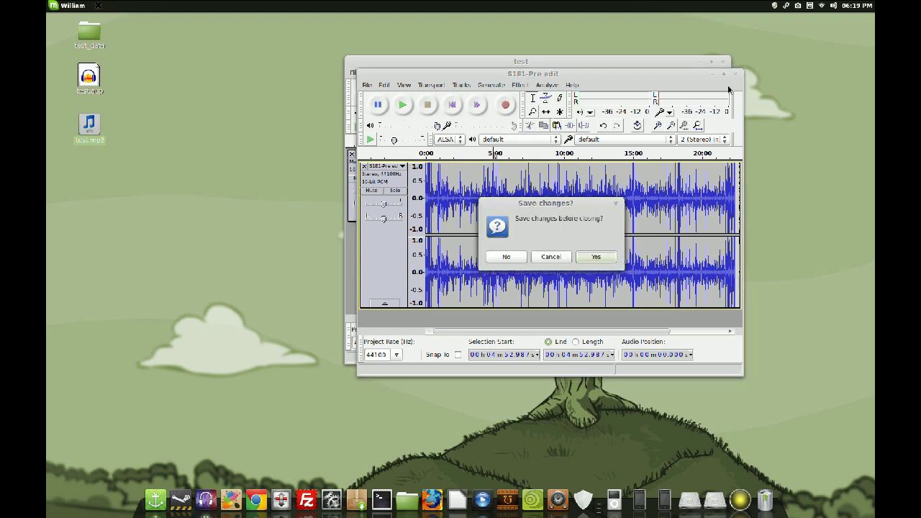
click(599, 259)
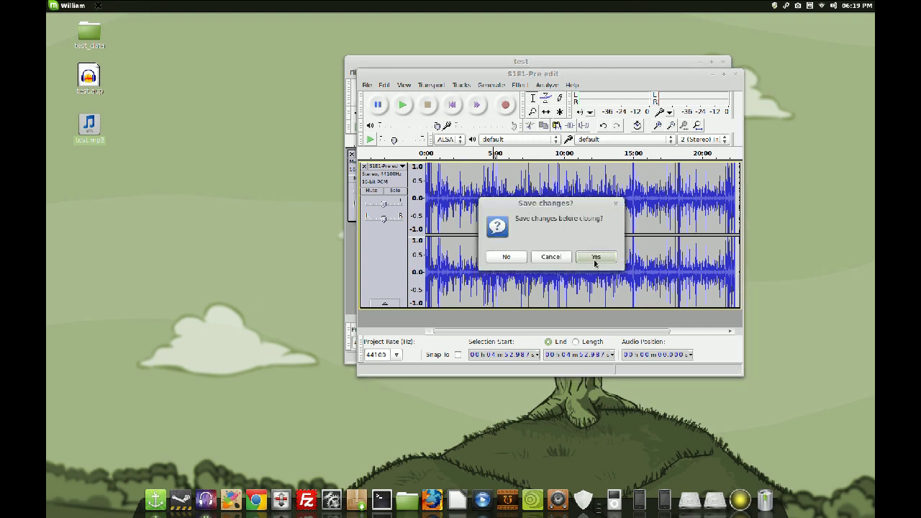